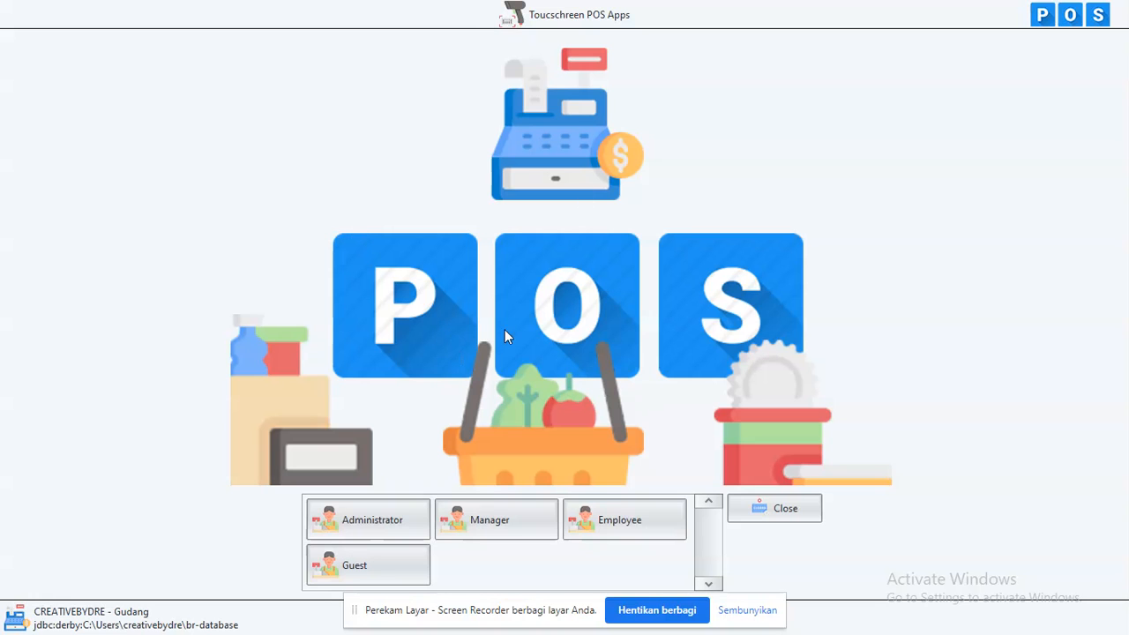
# Sign in as Administrator and open the Categories records in the database section
pyautogui.click(357, 517)
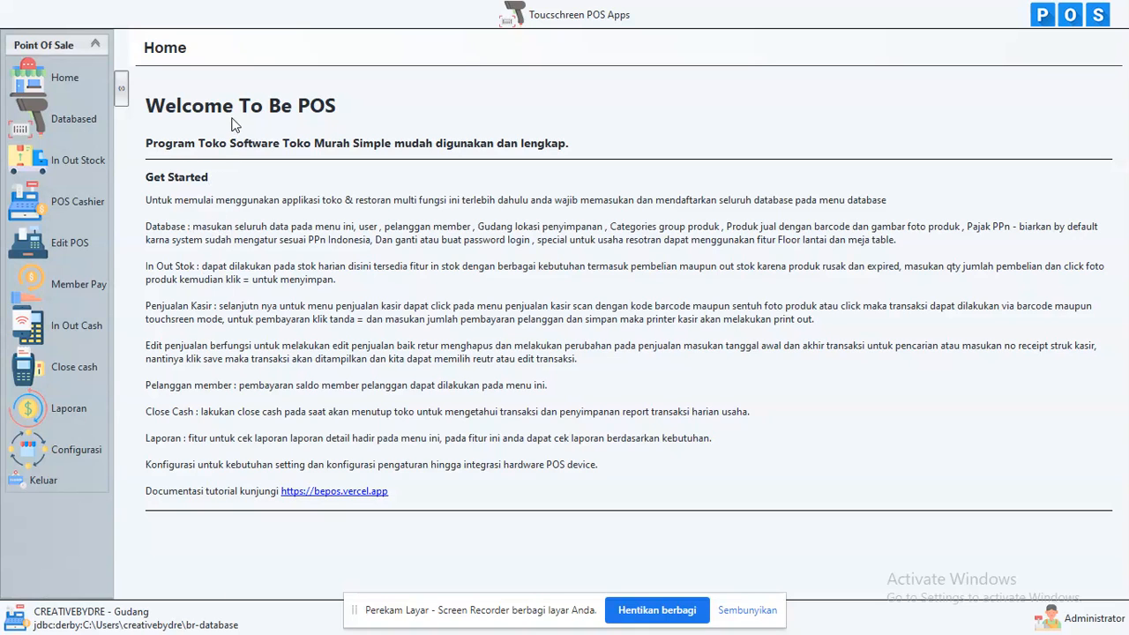
pyautogui.click(72, 124)
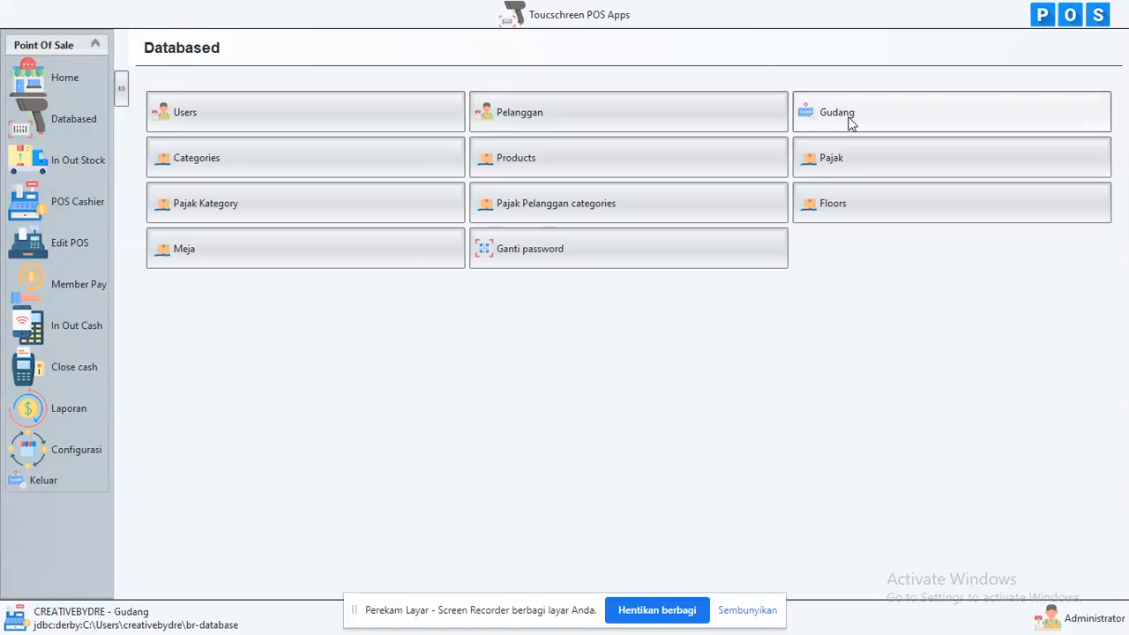
pyautogui.click(373, 164)
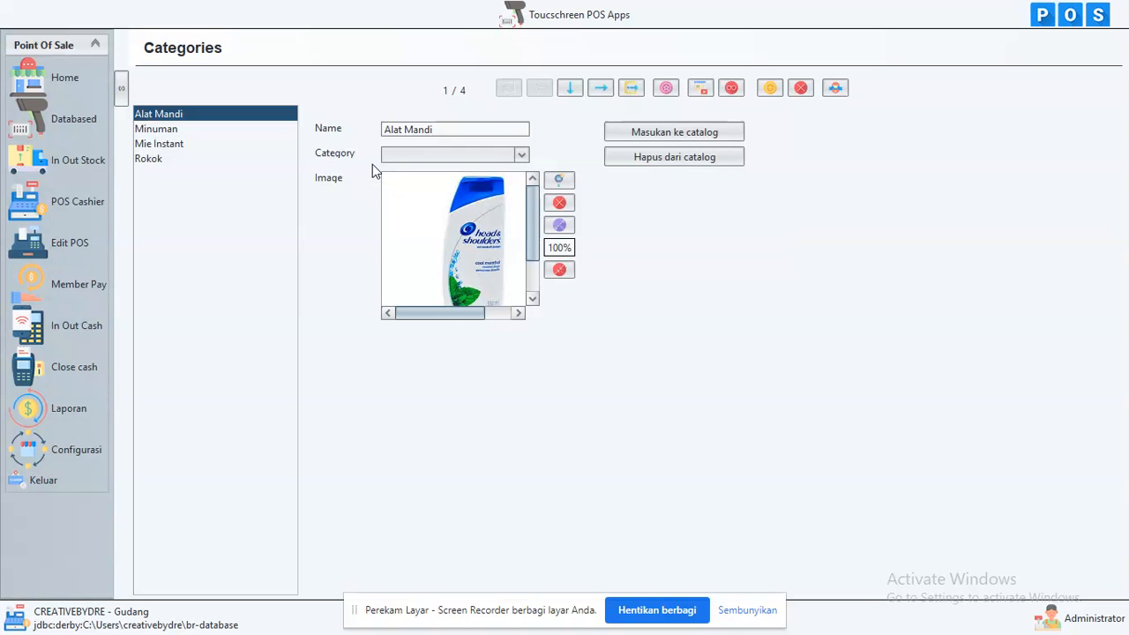
# Look through the category records Alat Mandi, Minuman, Mie Instant and Rokok
pyautogui.click(221, 134)
pyautogui.click(223, 148)
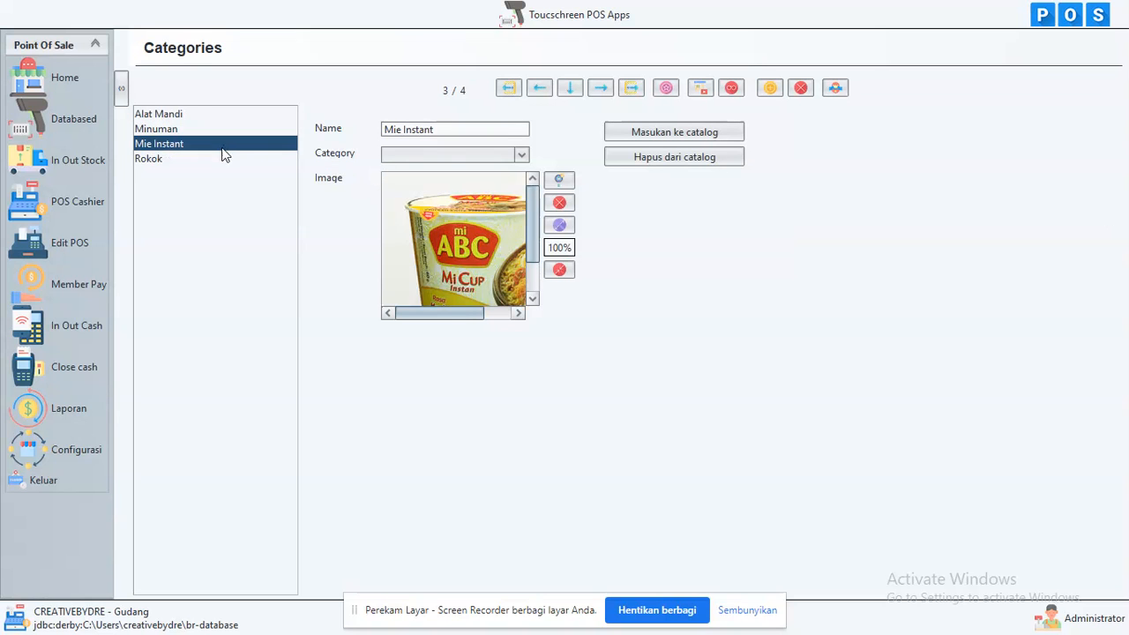
pyautogui.click(212, 160)
pyautogui.click(222, 130)
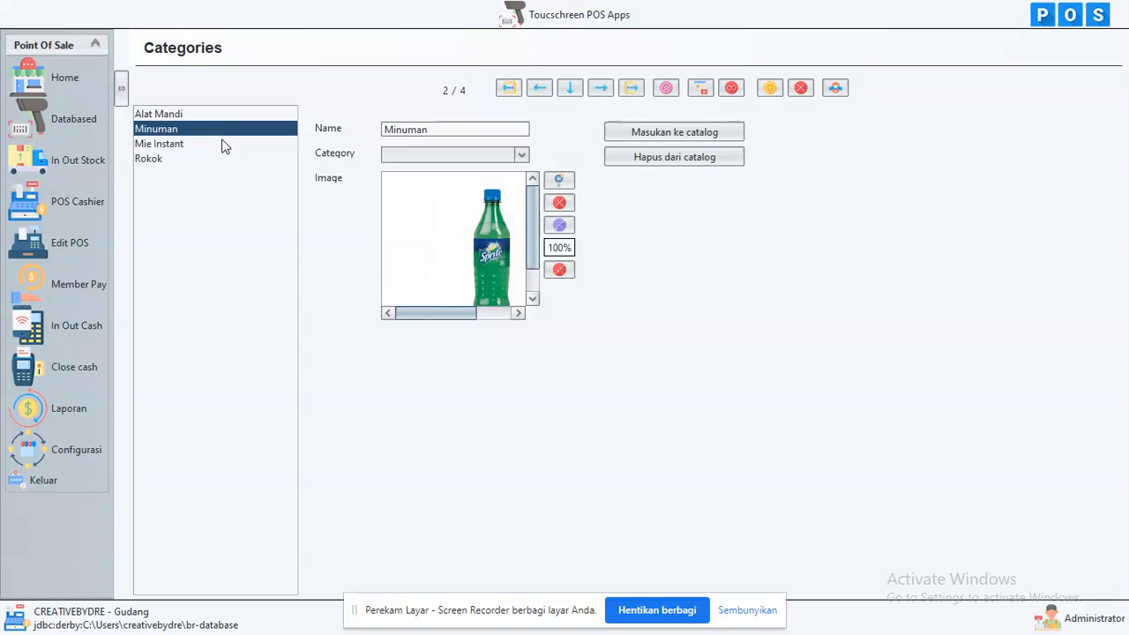
pyautogui.click(223, 147)
pyautogui.click(226, 115)
pyautogui.click(228, 132)
# Open the Products records and look through the existing products, such as Sunslik, Loreal, Clear, Pantene and Zink
pyautogui.click(80, 131)
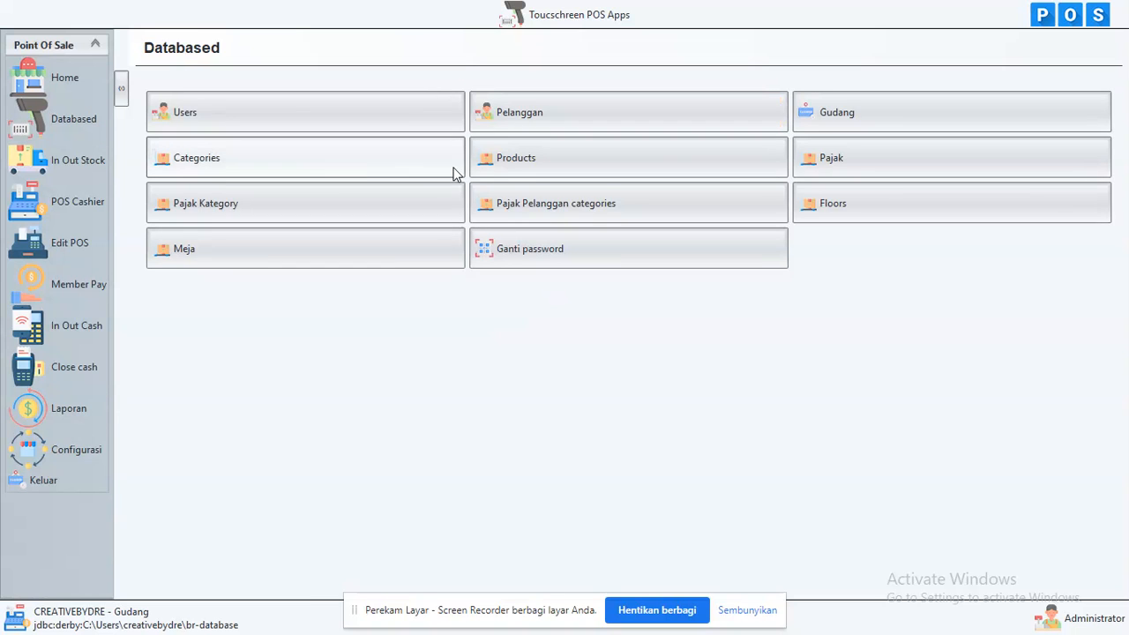
pyautogui.click(569, 158)
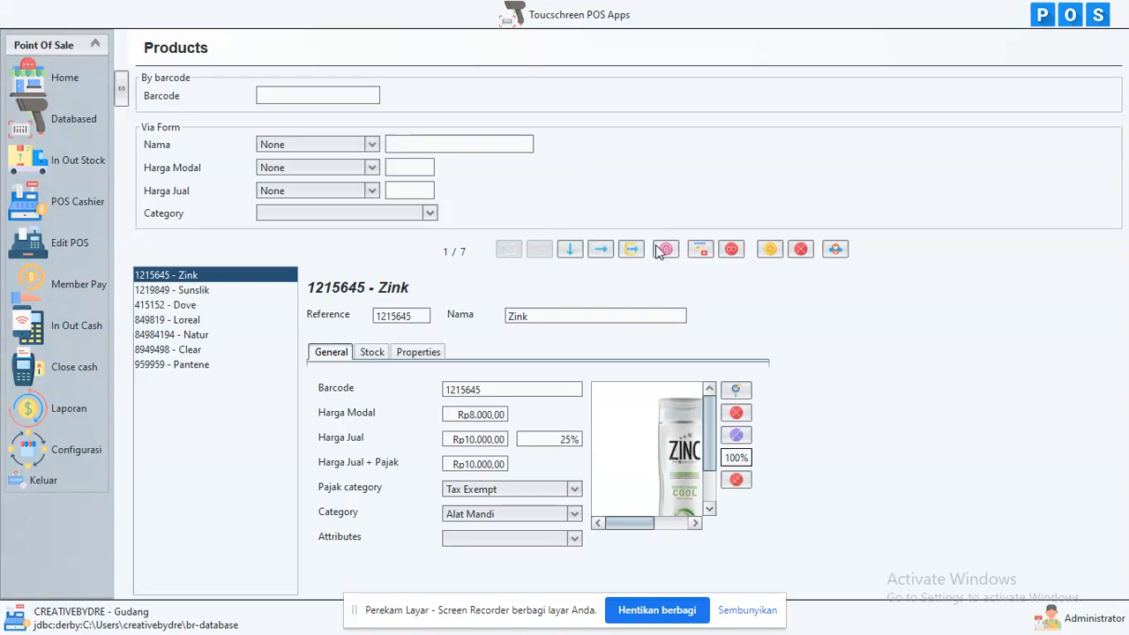
pyautogui.click(194, 293)
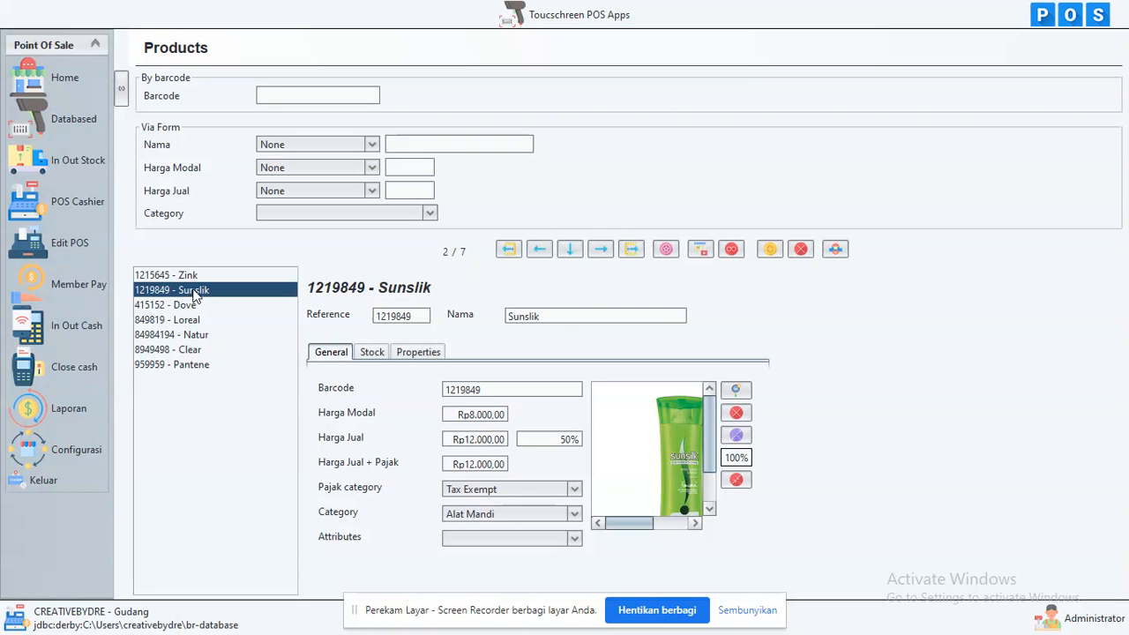
pyautogui.click(202, 320)
pyautogui.click(211, 351)
pyautogui.click(228, 367)
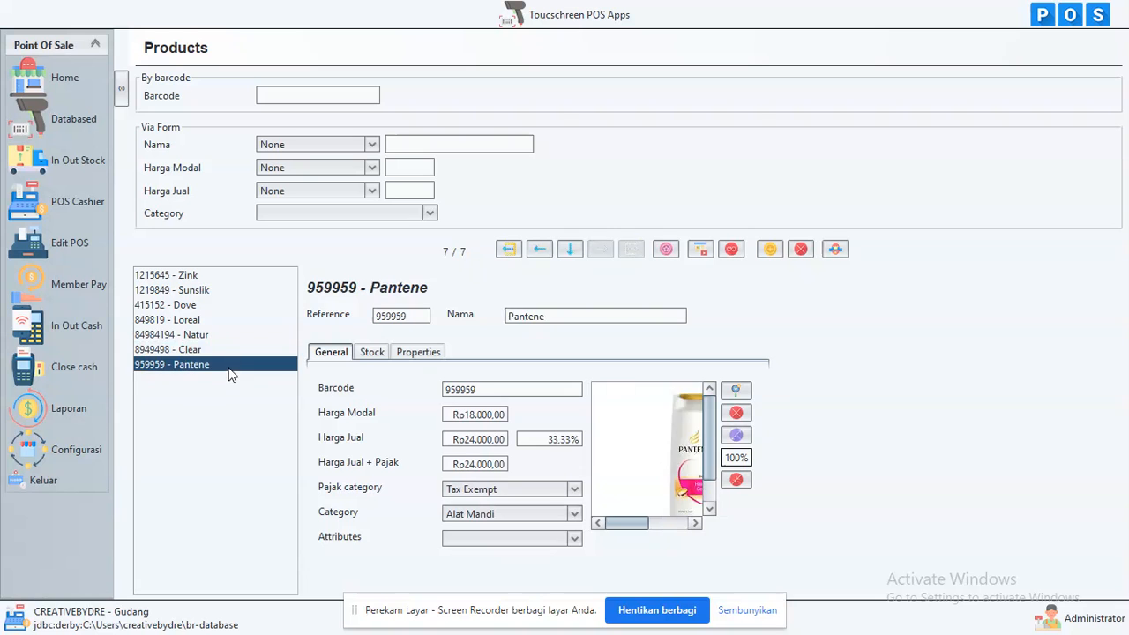
pyautogui.click(223, 337)
pyautogui.click(217, 307)
pyautogui.click(214, 291)
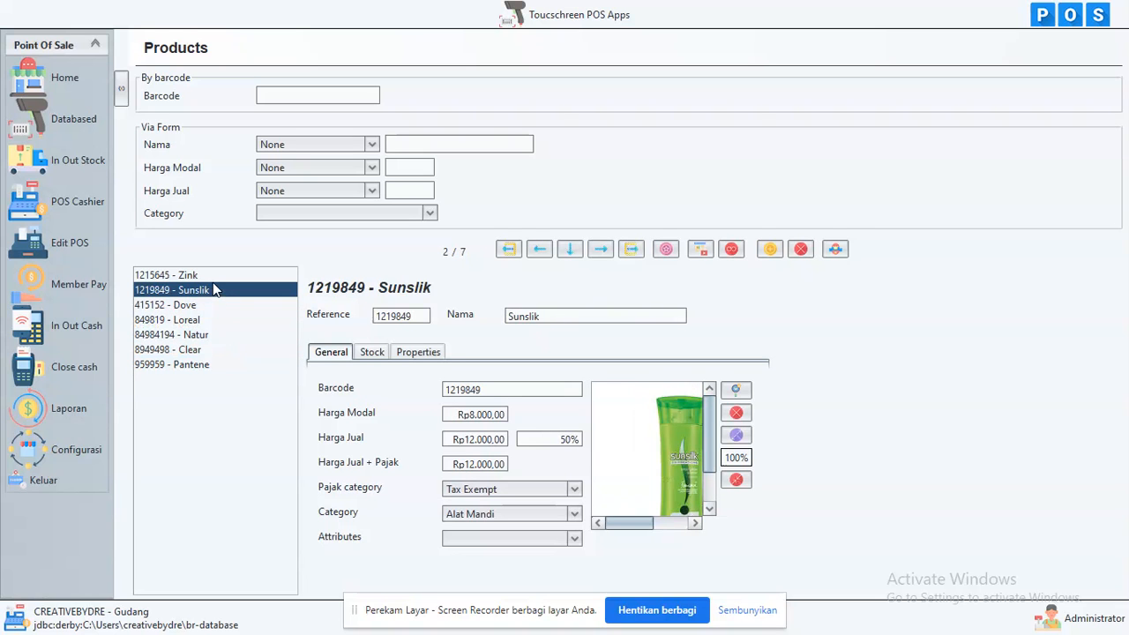
pyautogui.click(212, 276)
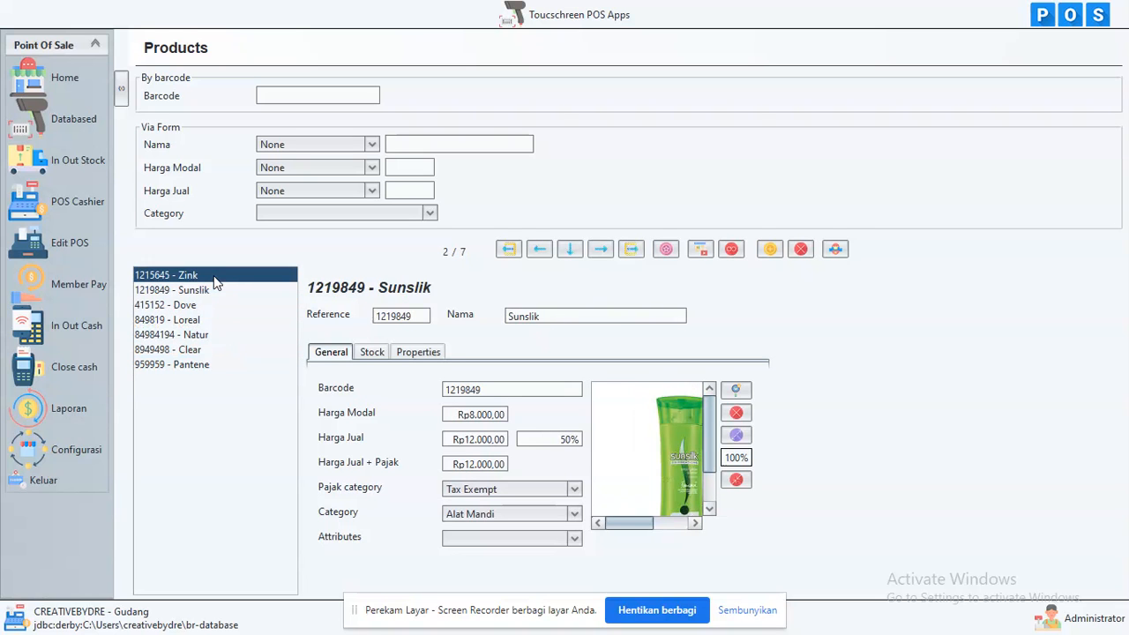
# Create a new product record with the reference 12345689 and the name "tes produk"
pyautogui.click(769, 250)
pyautogui.click(399, 319)
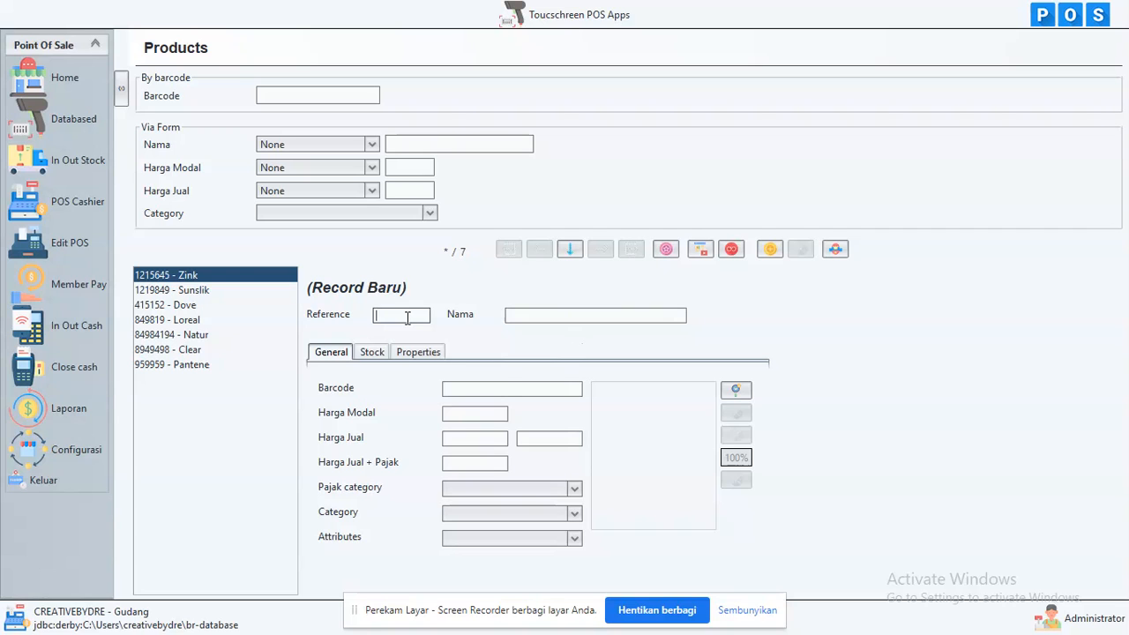
pyautogui.write('12345689')
pyautogui.click(532, 318)
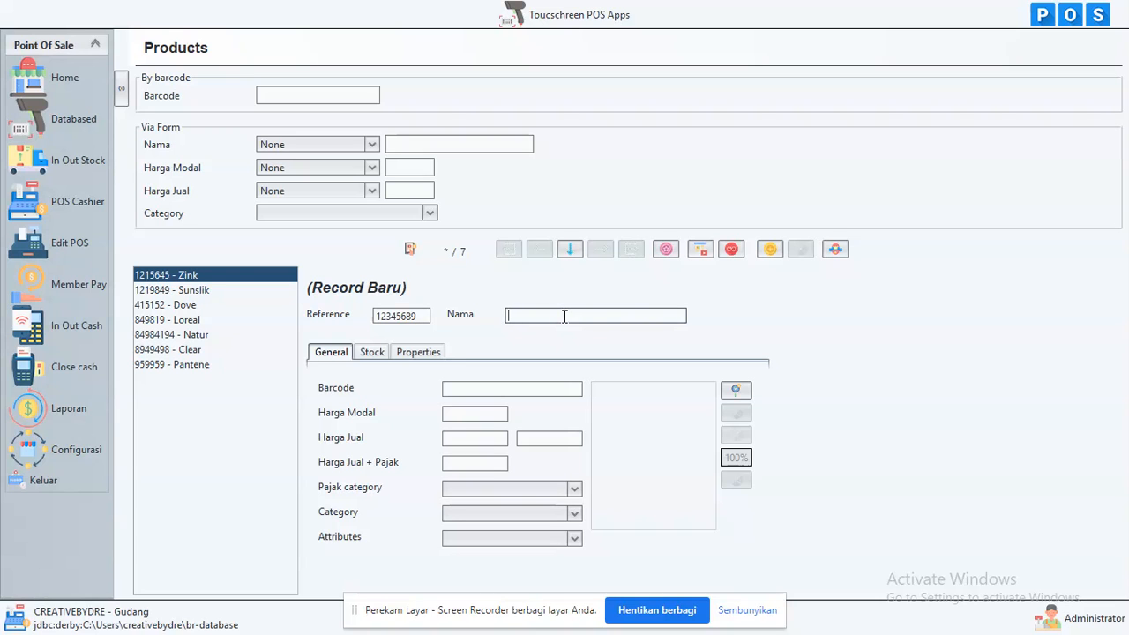
pyautogui.write('tes produk')
# Enter 12345689 as the new product's barcode, matching its reference
pyautogui.click(484, 412)
pyautogui.click(478, 388)
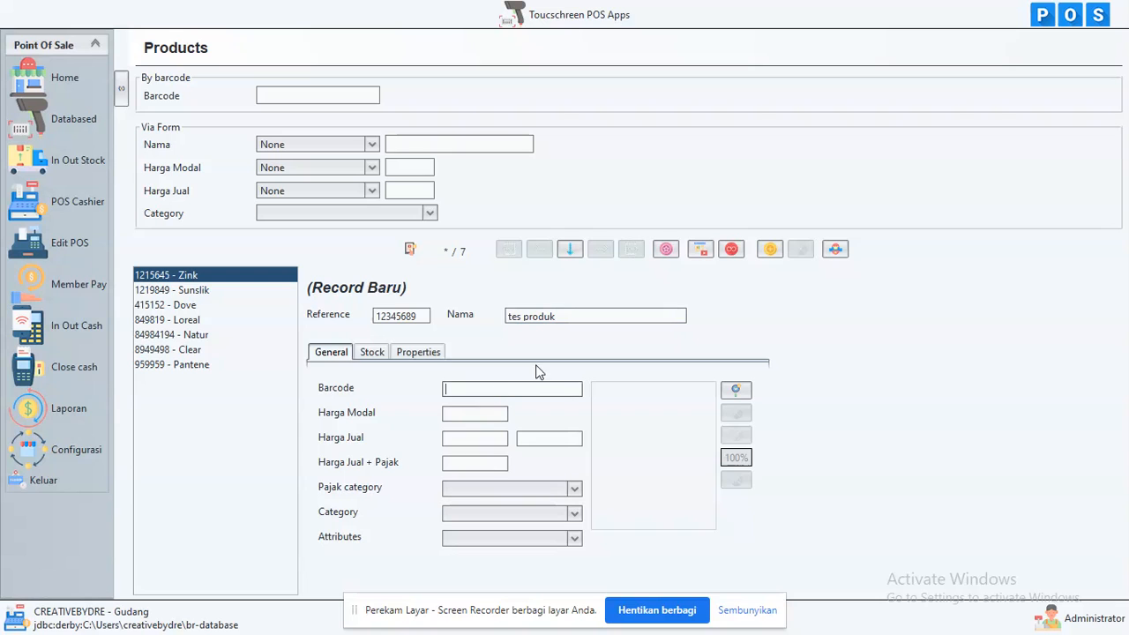
pyautogui.click(427, 316)
pyautogui.hotkey('ctrl', 'a')
pyautogui.click(501, 391)
pyautogui.write('12345689')
# Set the new product's Harga Modal to 12000 and its Harga Jual to 15000
pyautogui.click(504, 414)
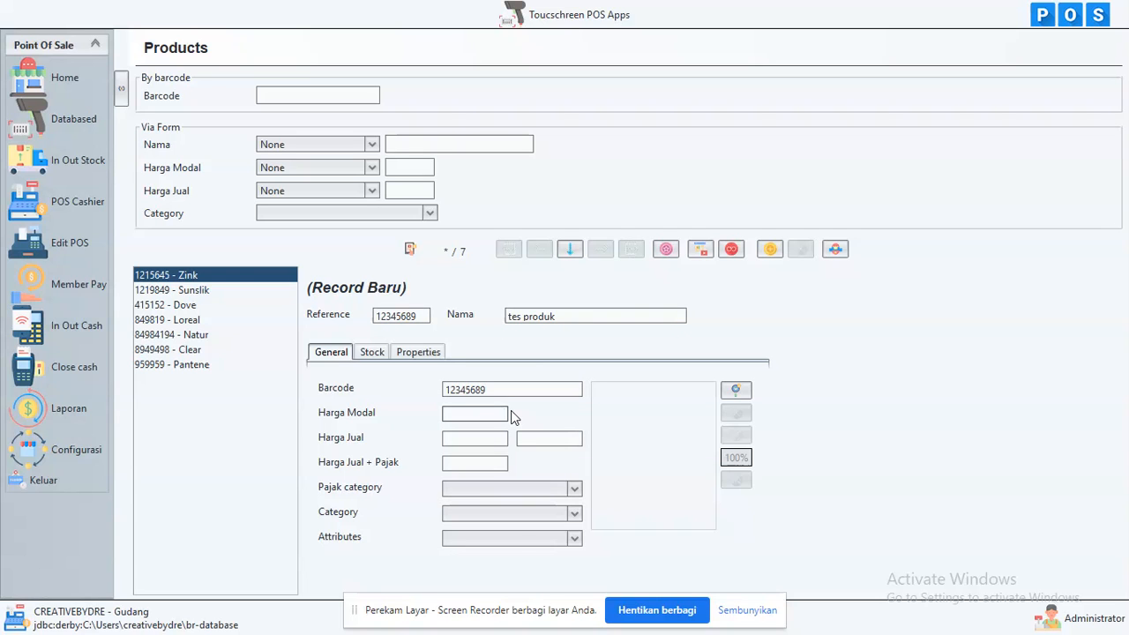
pyautogui.write('12000')
pyautogui.click(471, 437)
pyautogui.write('15000')
# Assign the tax category Tax Exempt and the category Alat Mandi to the new product, and save the record
pyautogui.click(525, 486)
pyautogui.click(529, 502)
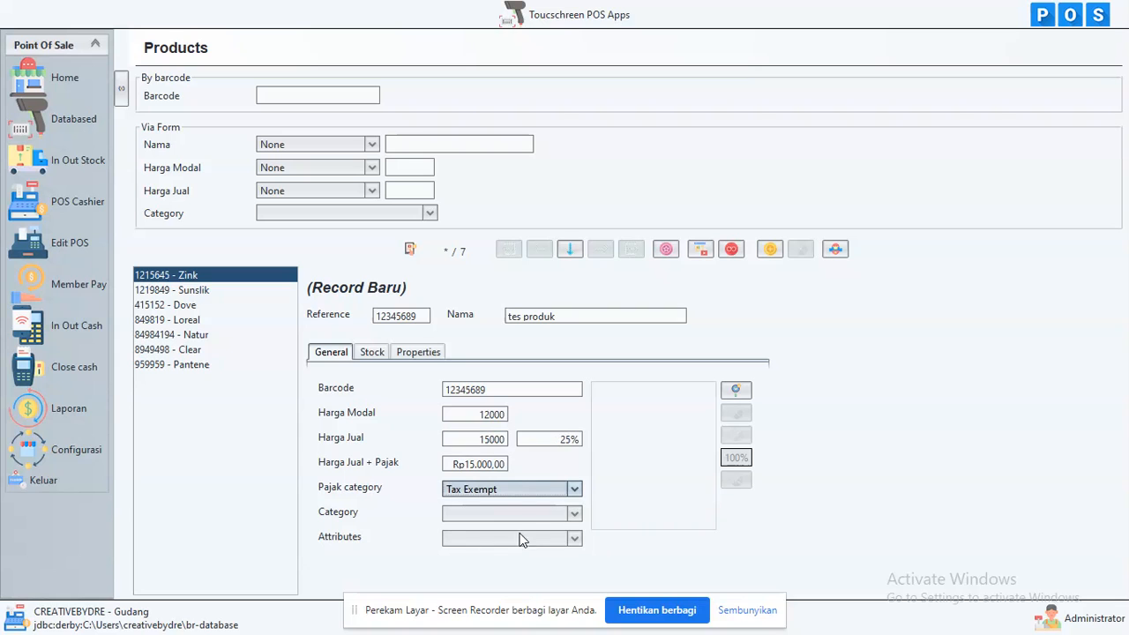
pyautogui.click(530, 517)
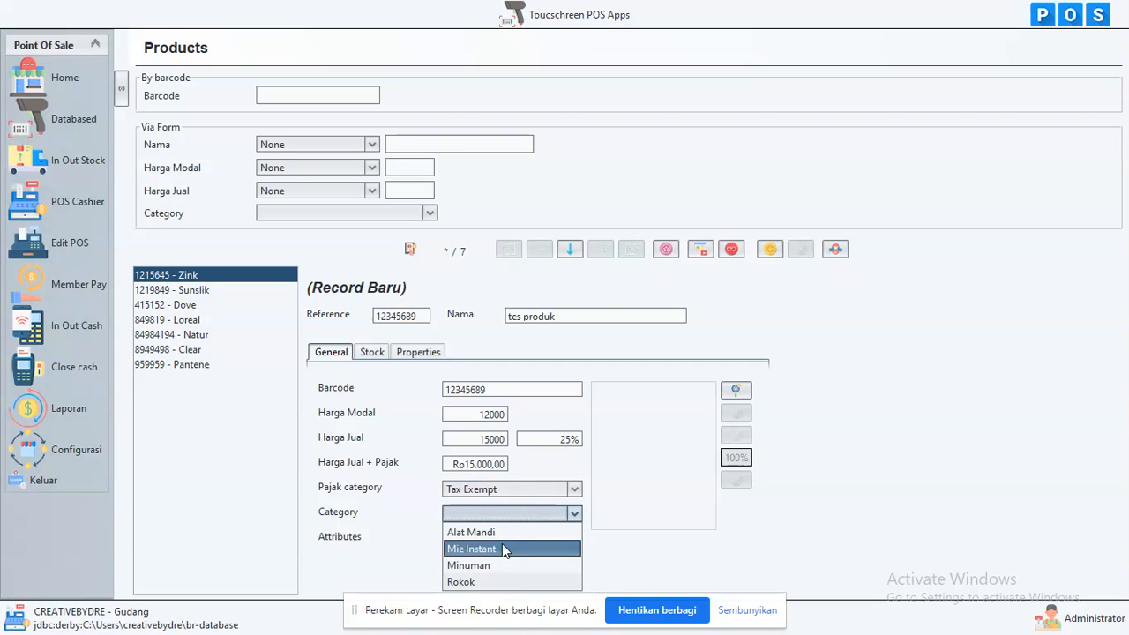
pyautogui.click(502, 532)
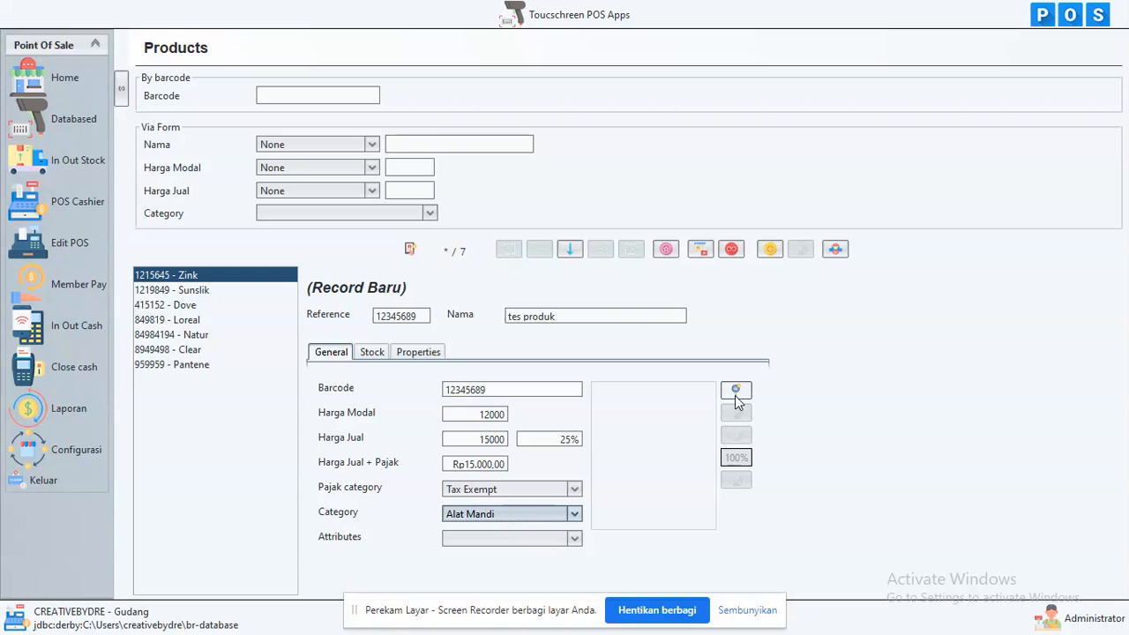
pyautogui.click(834, 249)
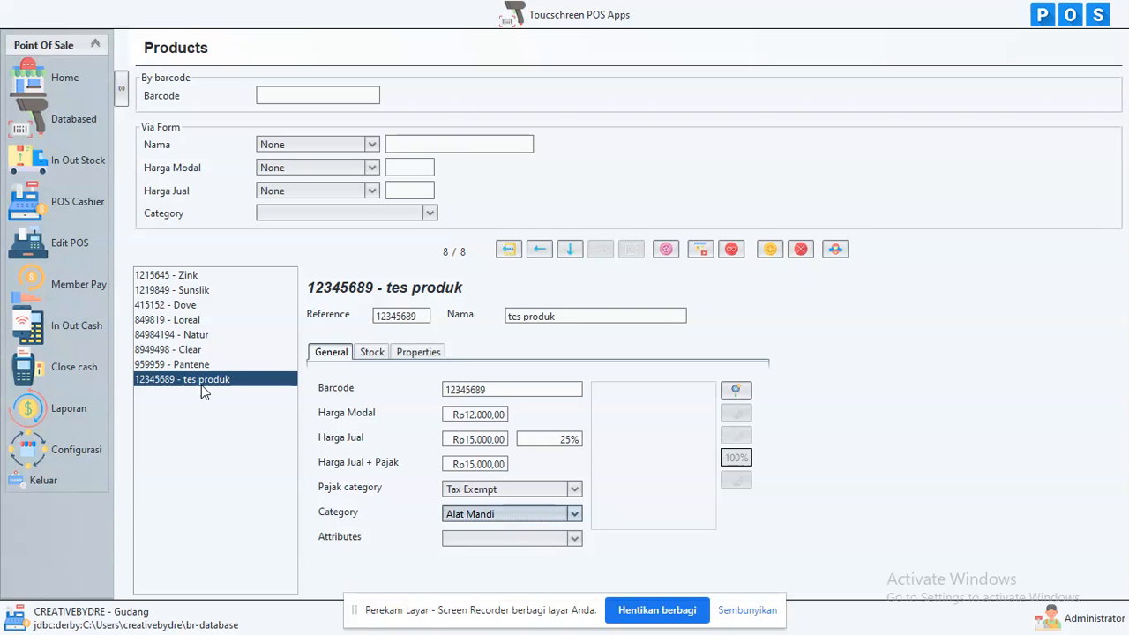
# Open the In Out Stock form and set the movement reason to (masuk) pembelian
pyautogui.click(76, 131)
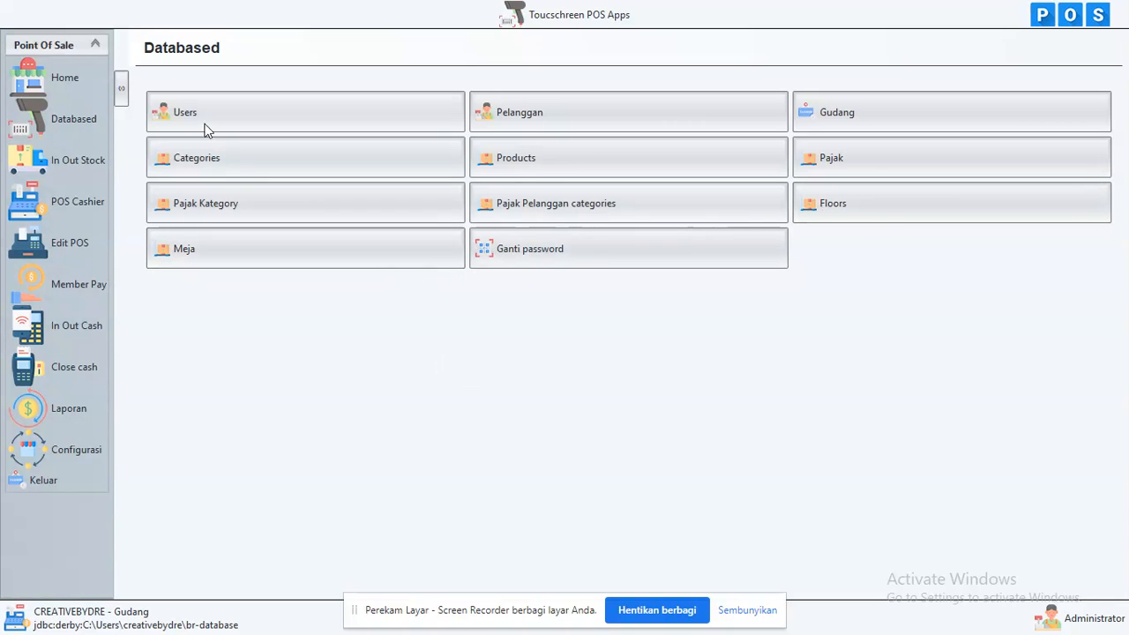
pyautogui.click(92, 171)
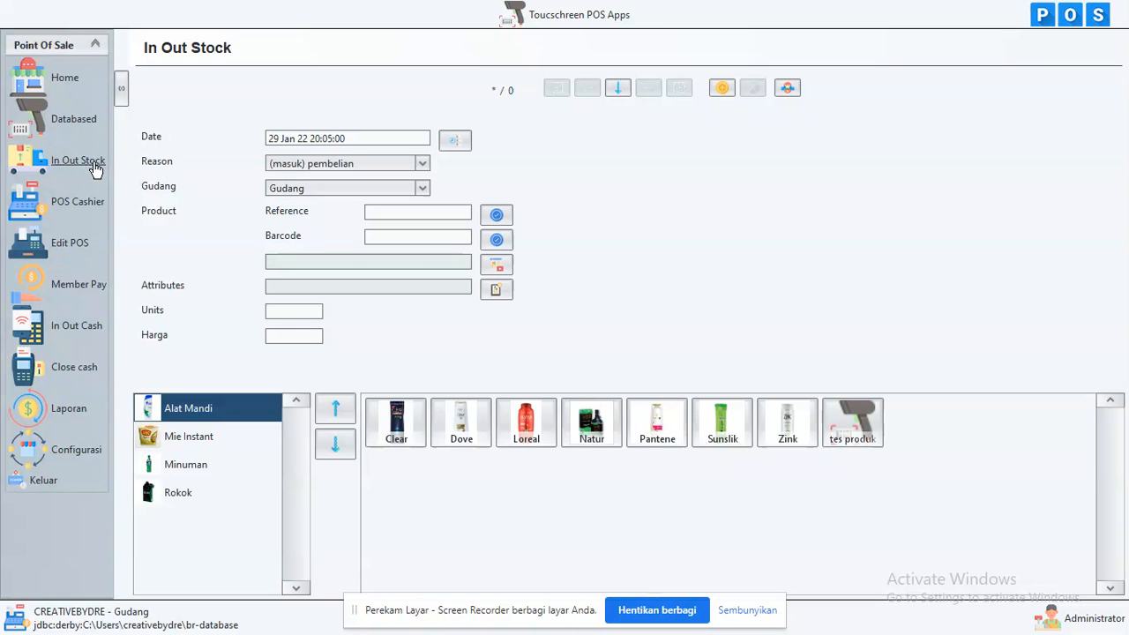
pyautogui.click(312, 167)
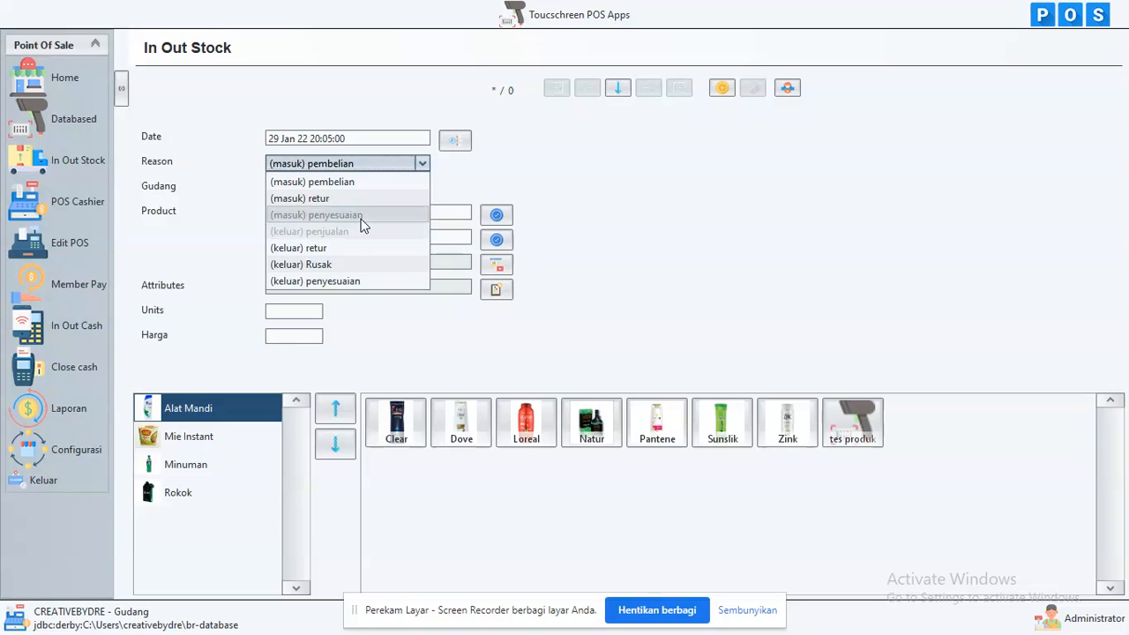
pyautogui.click(358, 183)
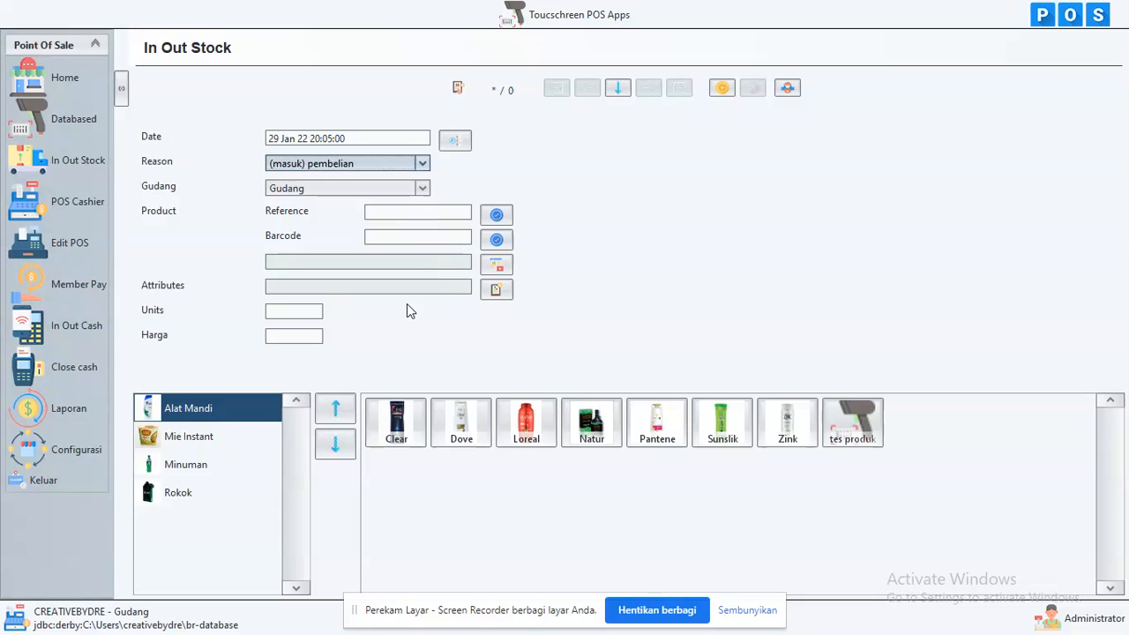
# Choose the product Natur for the stock purchase, set 5 units and save the entry
pyautogui.click(413, 213)
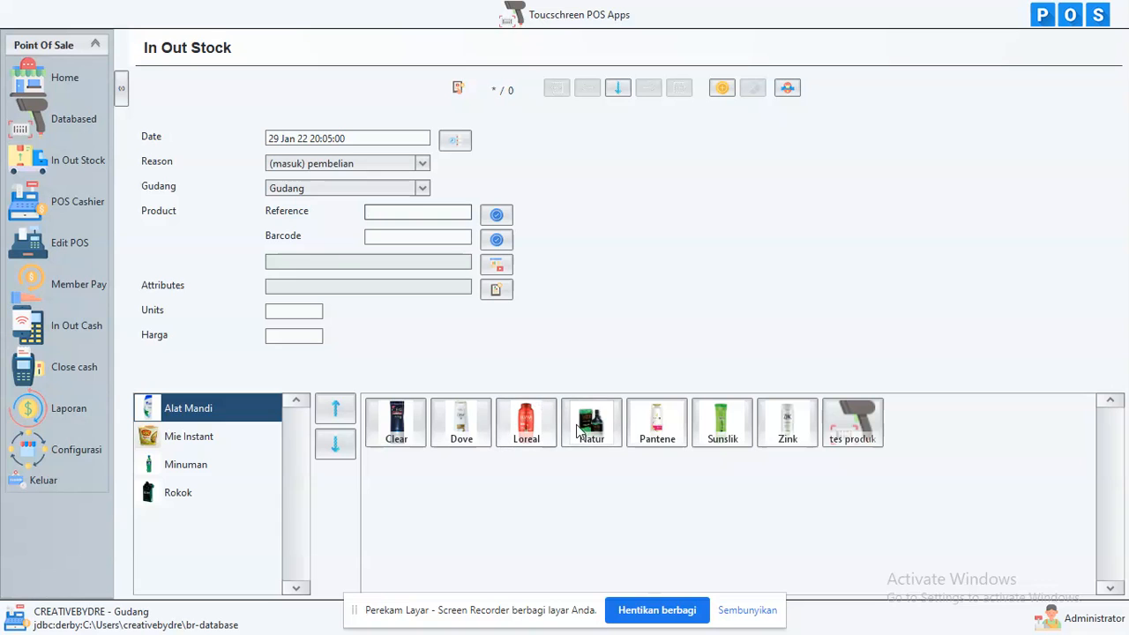
pyautogui.click(584, 430)
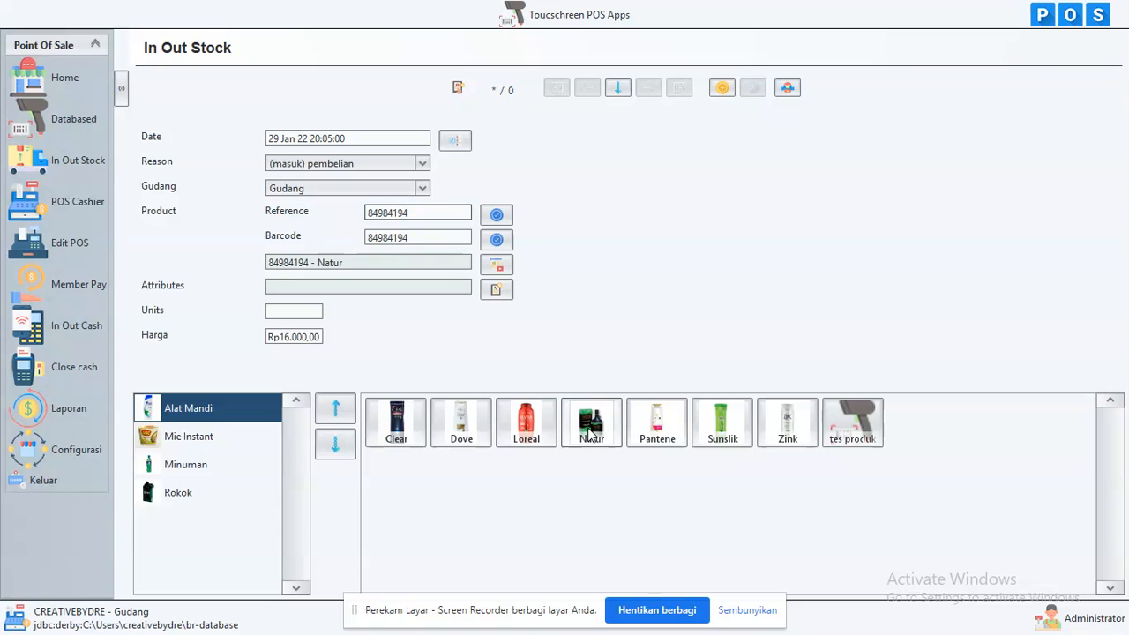
pyautogui.click(291, 311)
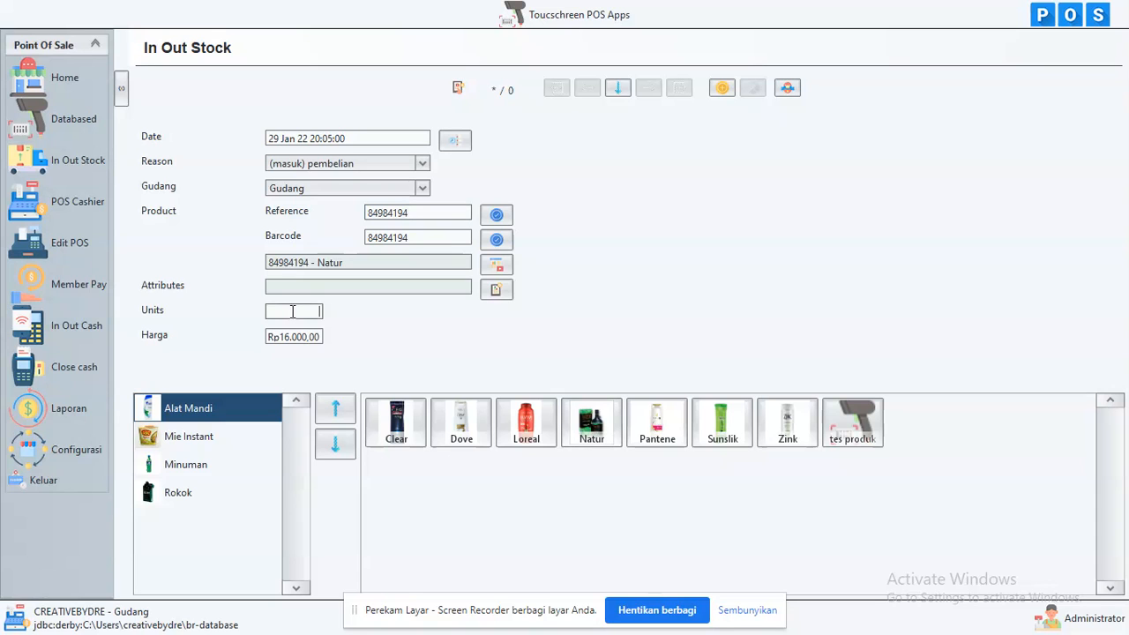
pyautogui.write('5')
pyautogui.click(720, 89)
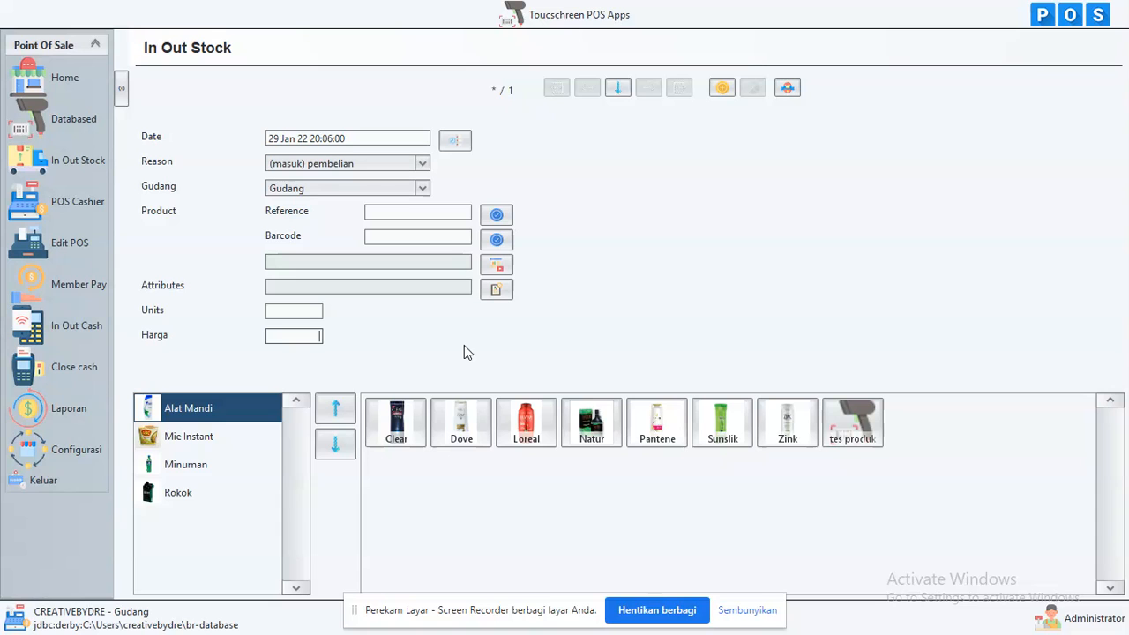
# Open the POS Cashier screen and look through the products of each category, ending on Alat Mandi
pyautogui.click(77, 202)
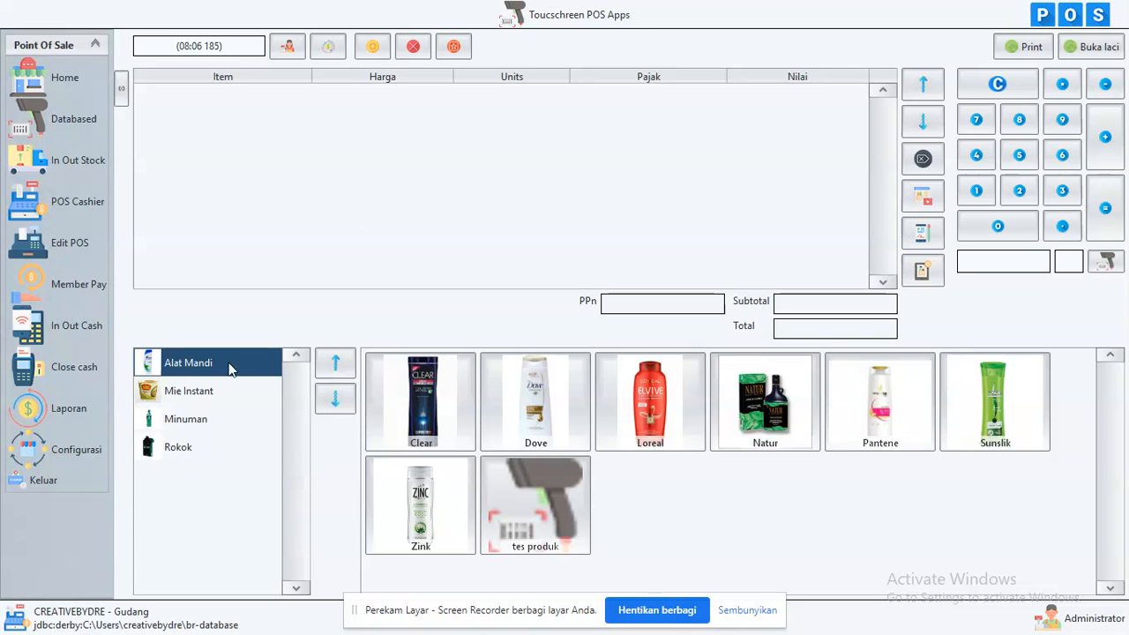
pyautogui.click(191, 399)
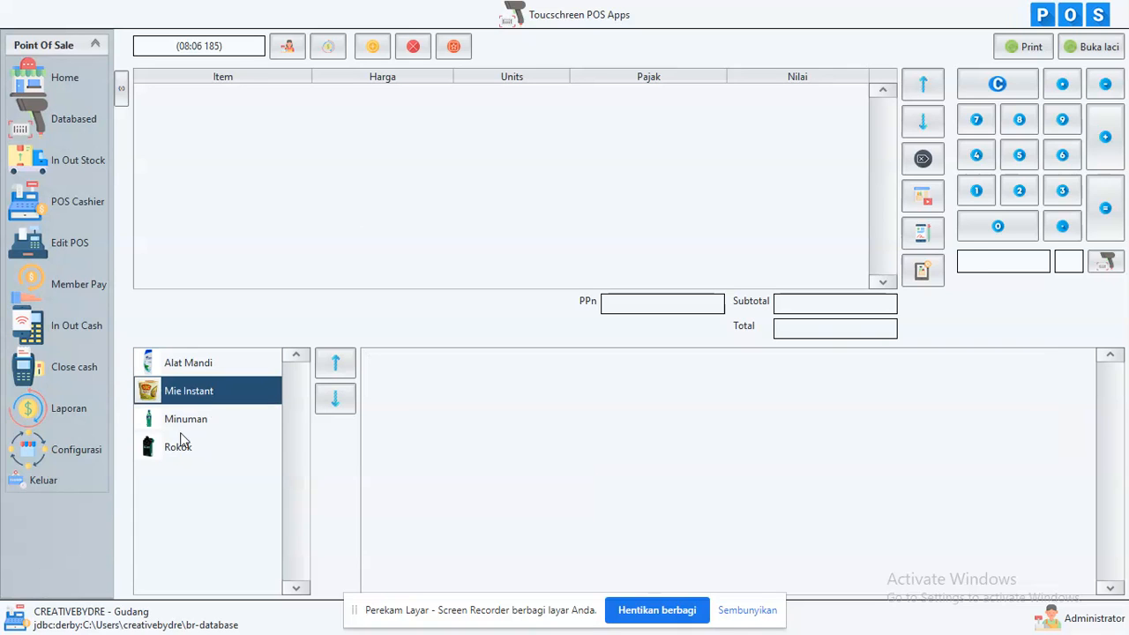
pyautogui.click(186, 425)
pyautogui.click(186, 448)
pyautogui.click(195, 369)
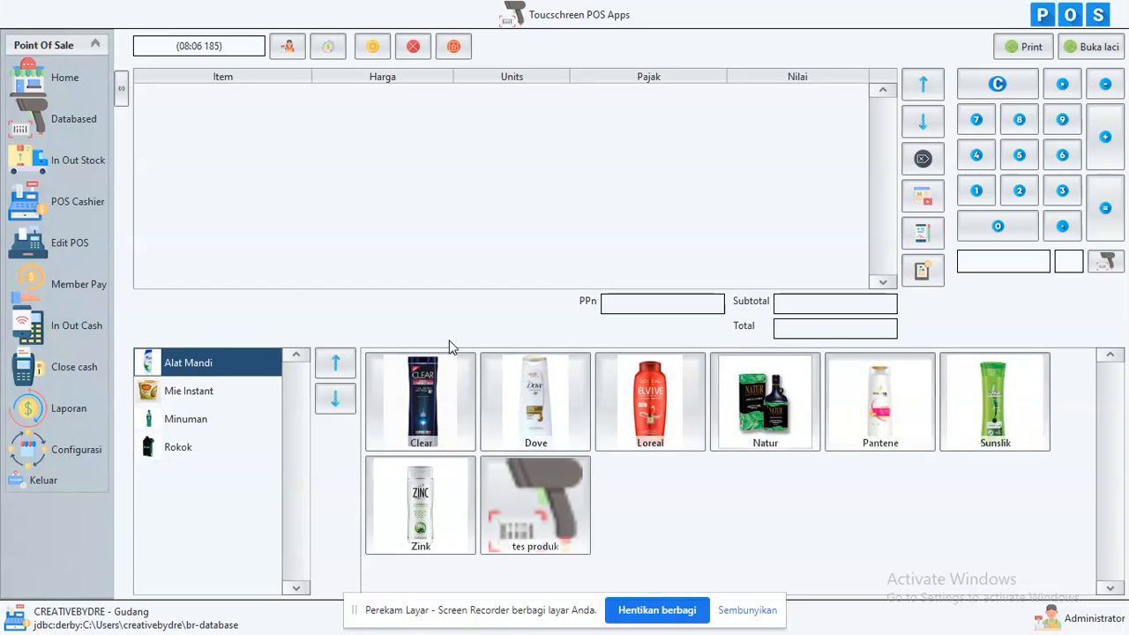
pyautogui.click(233, 395)
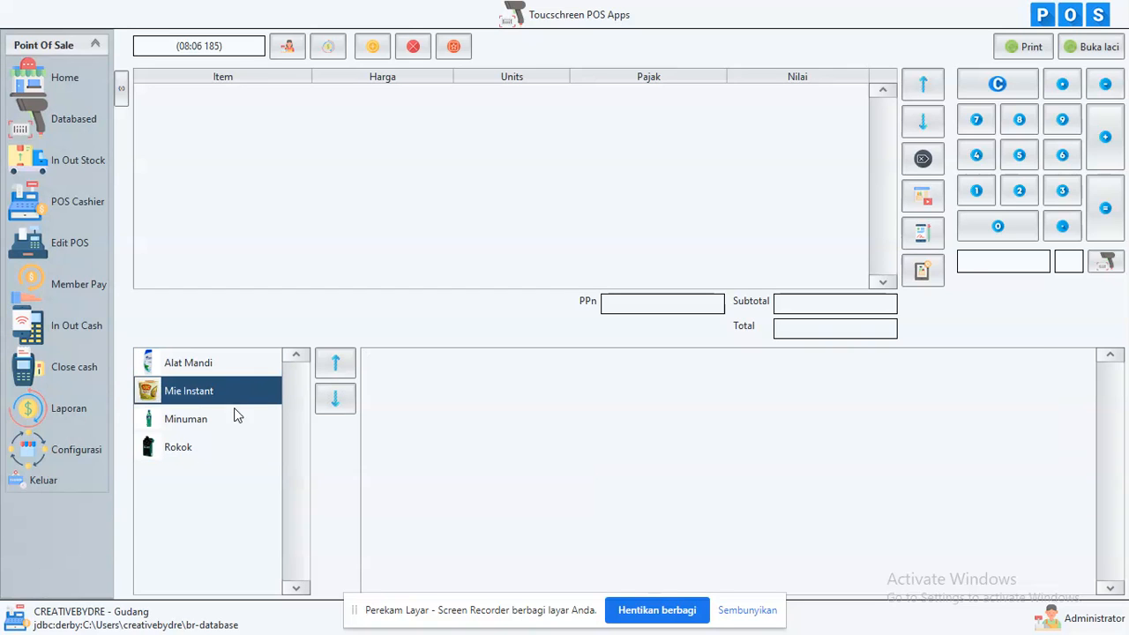
pyautogui.click(218, 423)
pyautogui.click(222, 436)
pyautogui.click(231, 393)
pyautogui.click(236, 368)
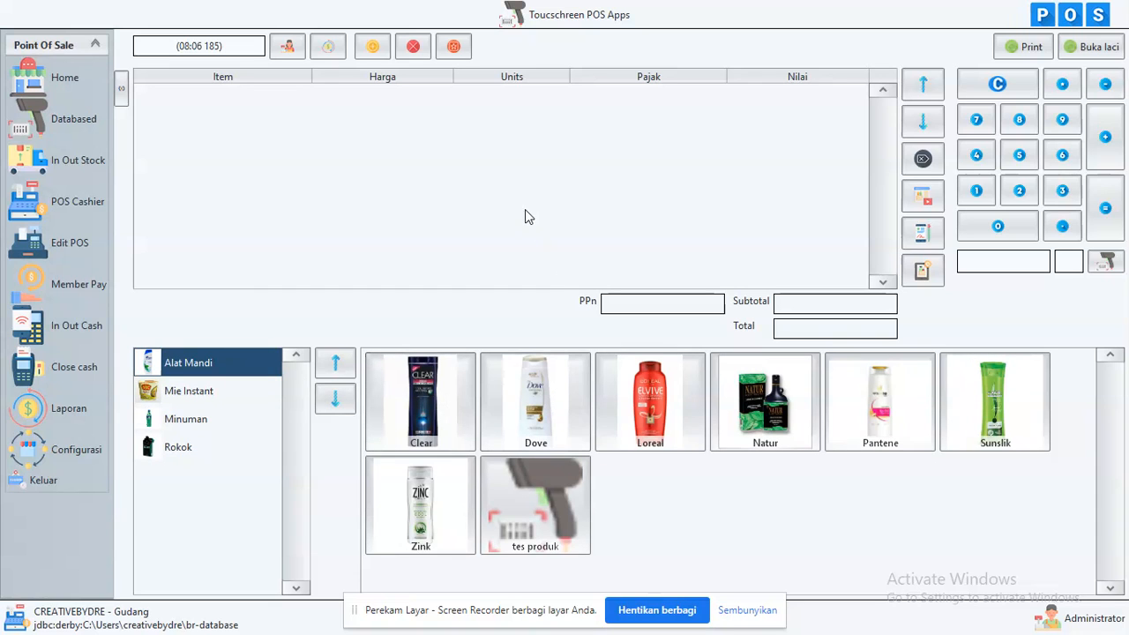
# Add one Clear and one Zink to the current sale
pyautogui.click(418, 416)
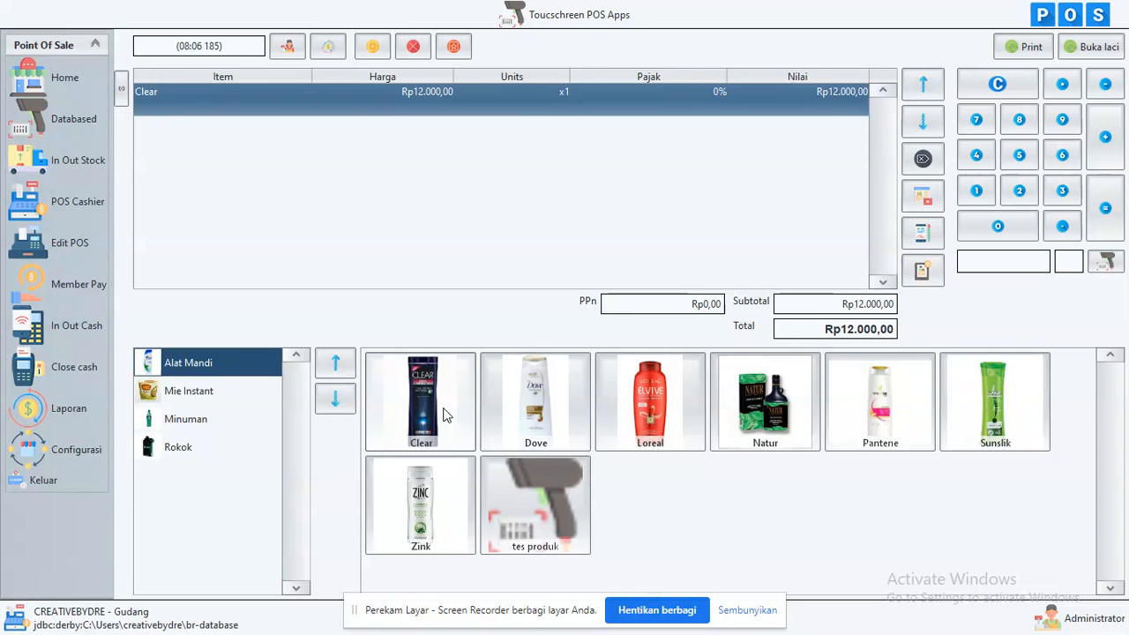
pyautogui.click(438, 478)
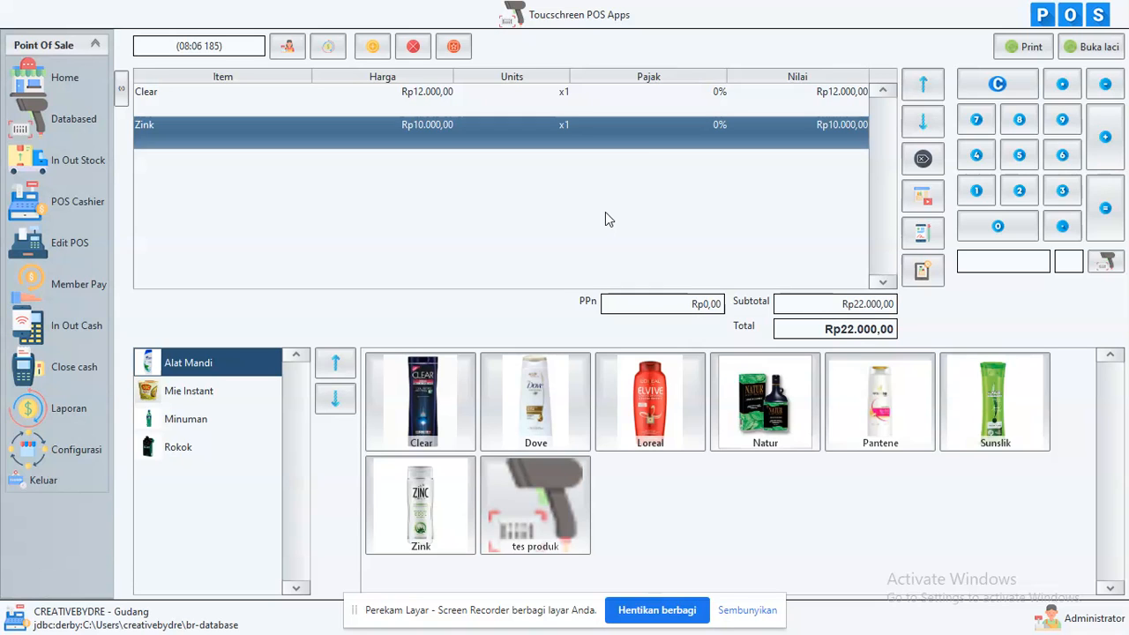
# Park the Clear and Zink sale by starting a new ticket, and reopen it from the open tickets list
pyautogui.click(455, 49)
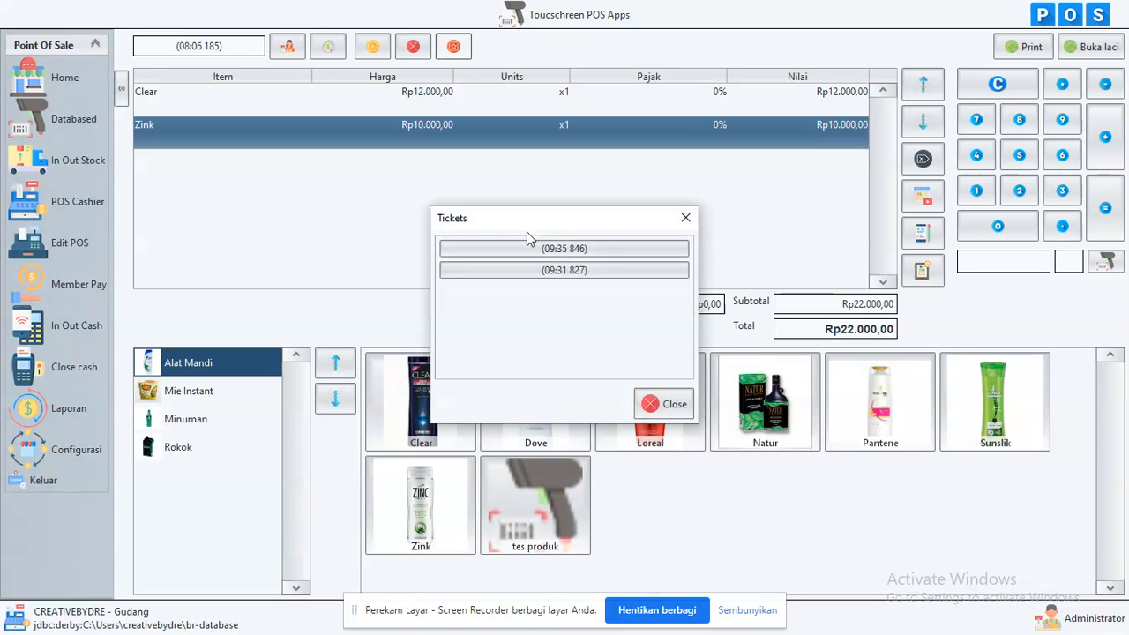
pyautogui.click(650, 403)
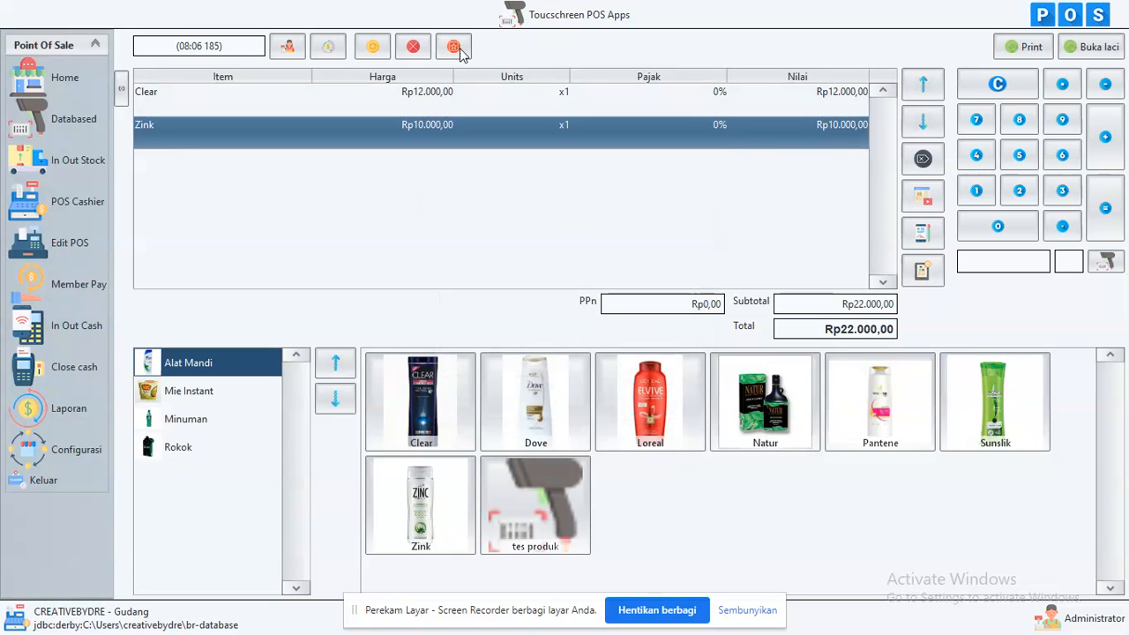
pyautogui.click(379, 50)
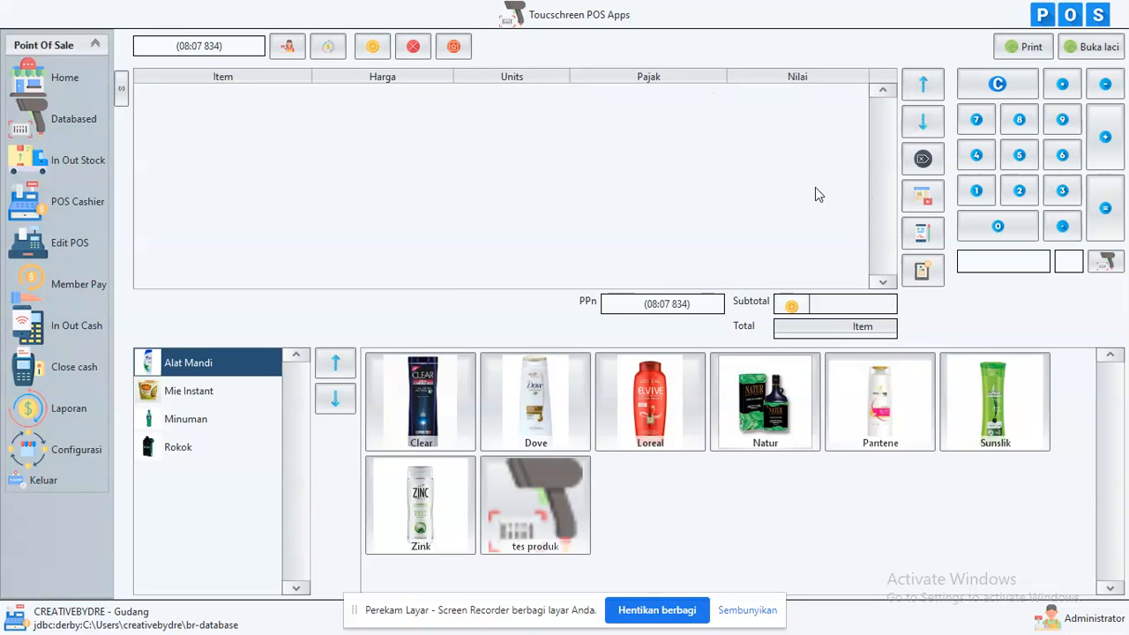
pyautogui.click(455, 52)
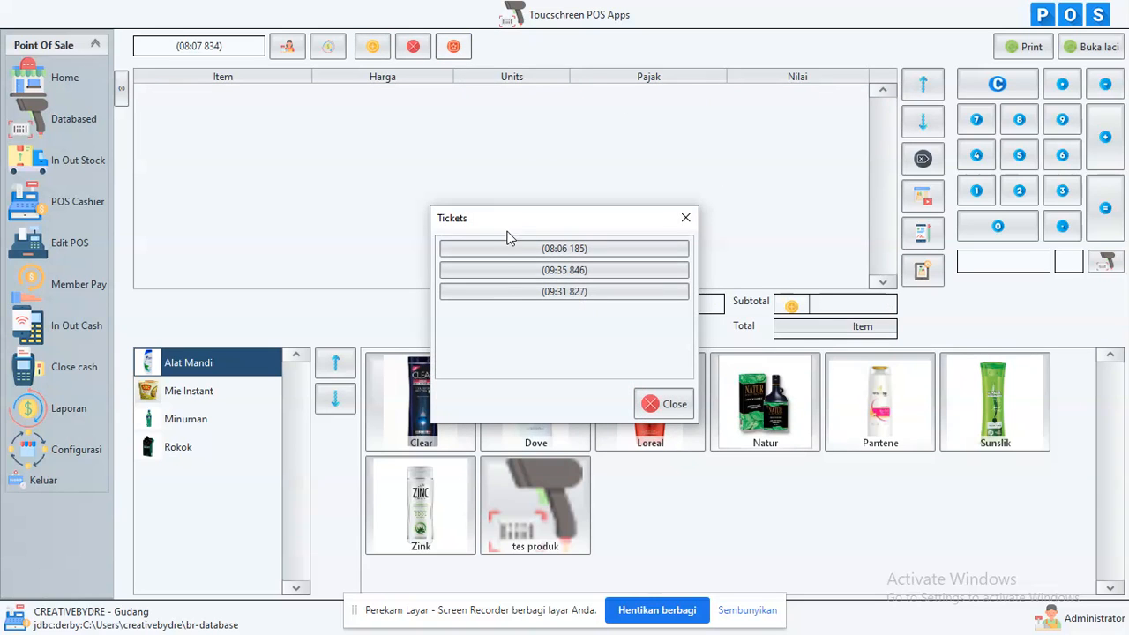
pyautogui.click(563, 249)
pyautogui.click(324, 110)
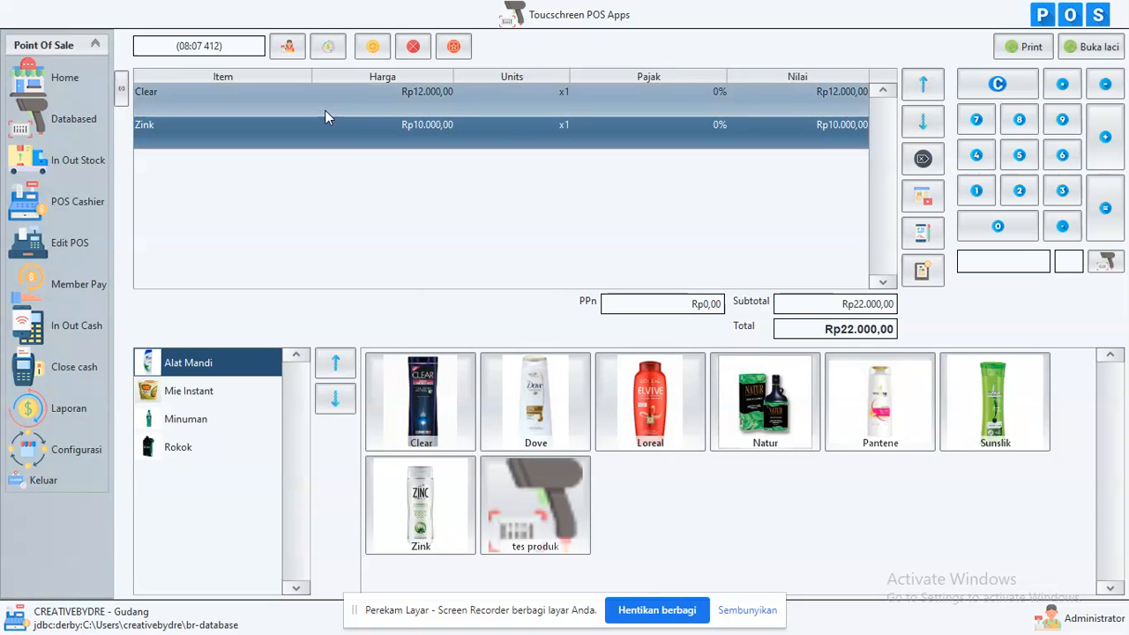
pyautogui.click(453, 46)
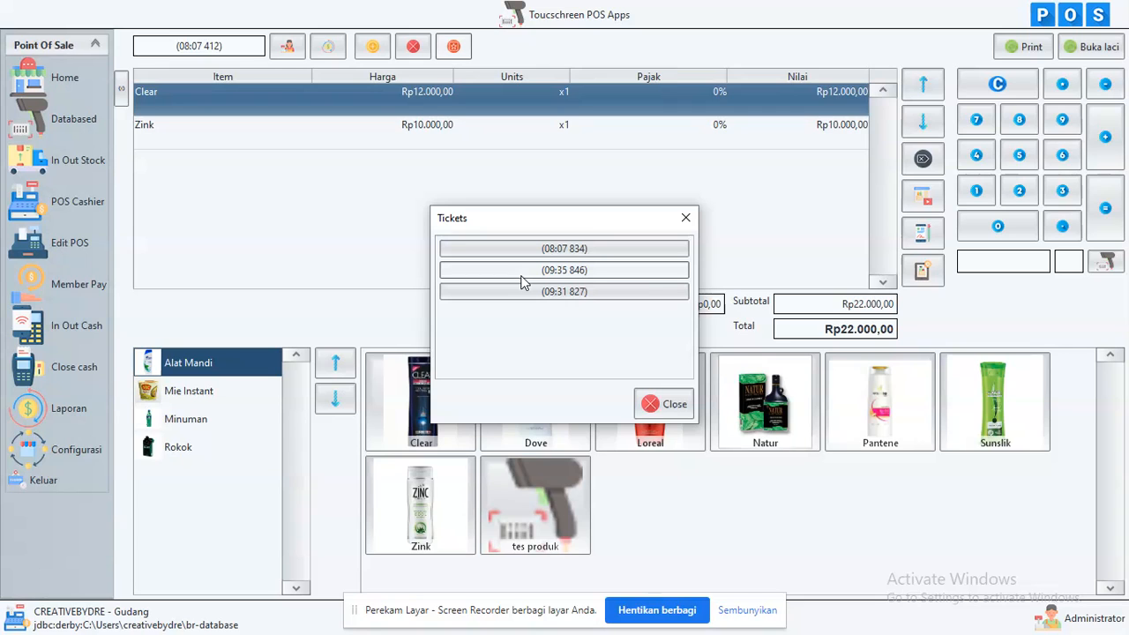
pyautogui.click(685, 220)
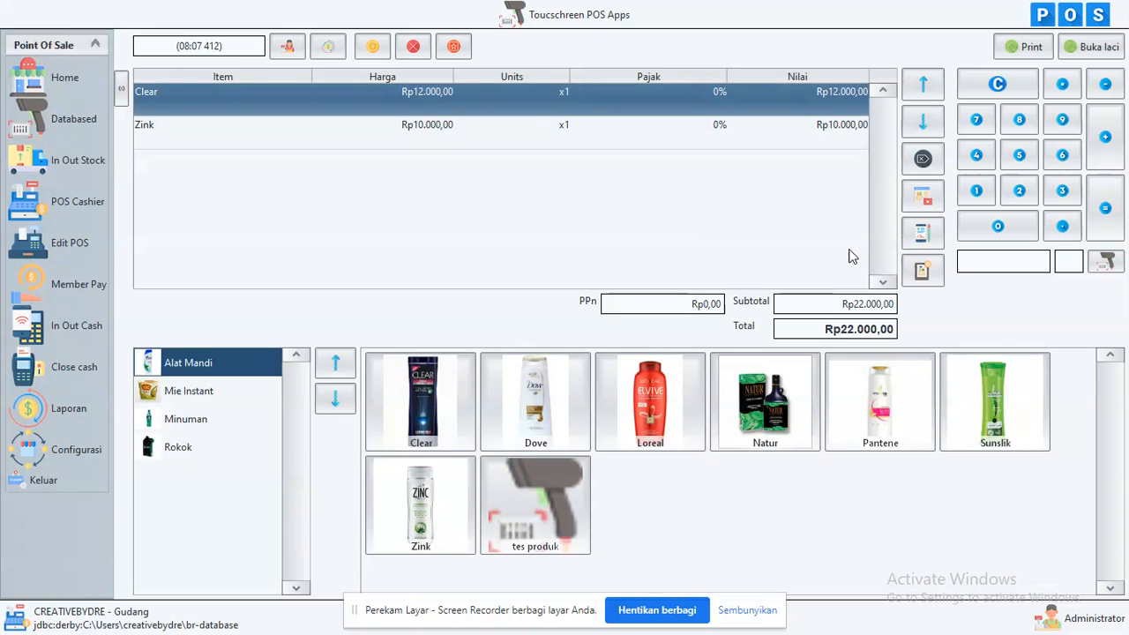
# Settle the current sale with a cash payment of Rp100.000 and complete it
pyautogui.click(1104, 212)
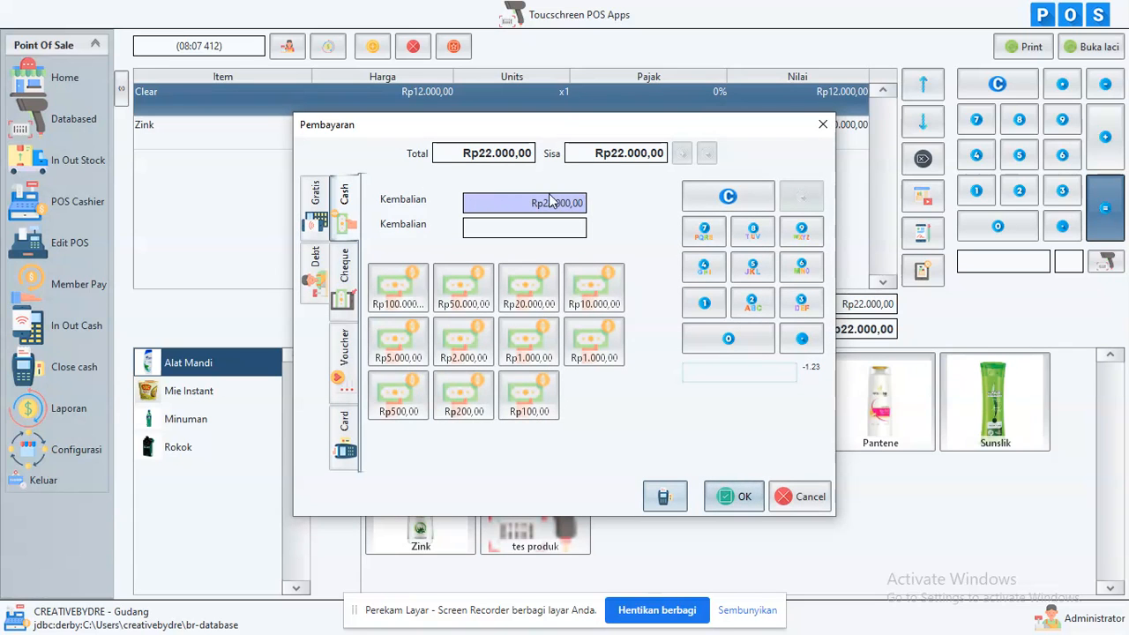
pyautogui.click(410, 287)
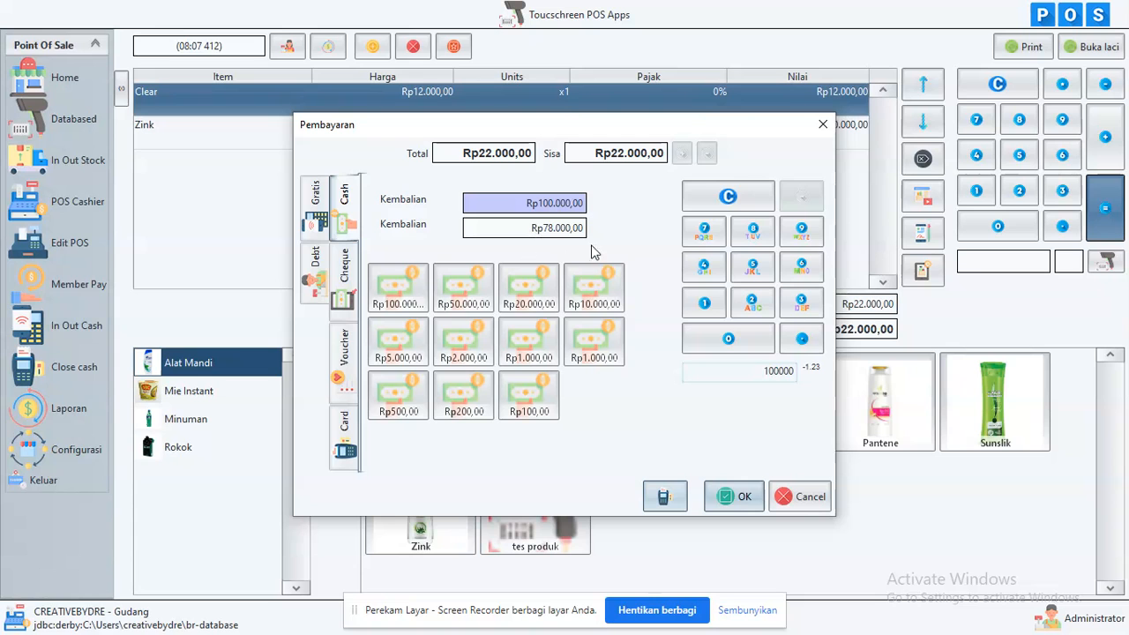
pyautogui.click(734, 497)
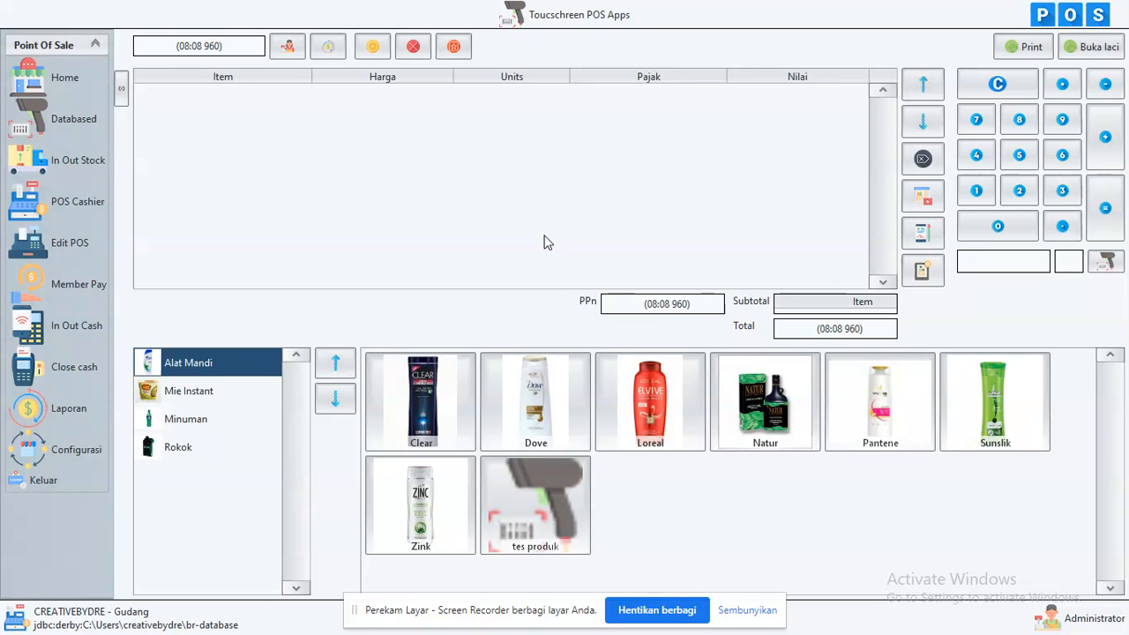
# In Edit POS, search the sales tickets dated from 28 Jan 22 to 30 Jan 22
pyautogui.click(59, 256)
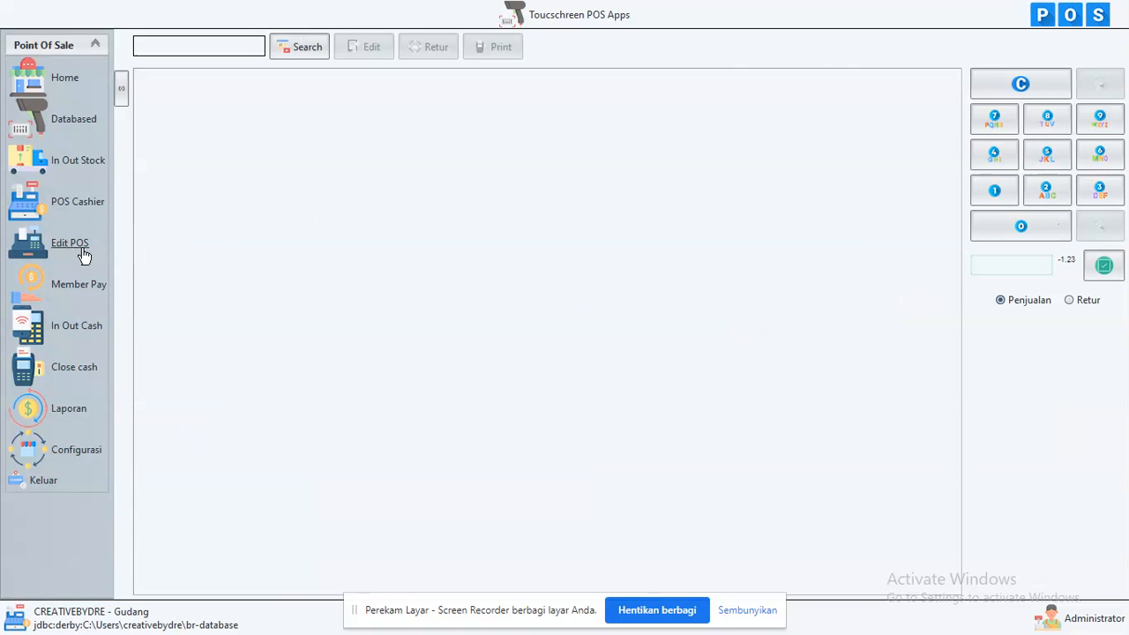
pyautogui.click(284, 48)
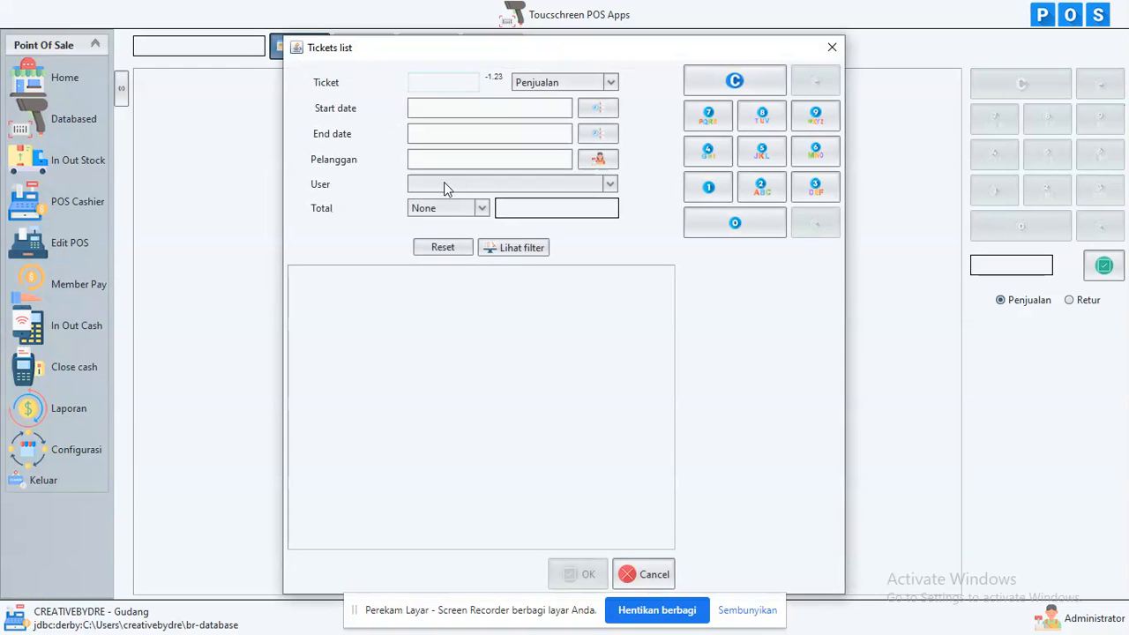
pyautogui.click(593, 108)
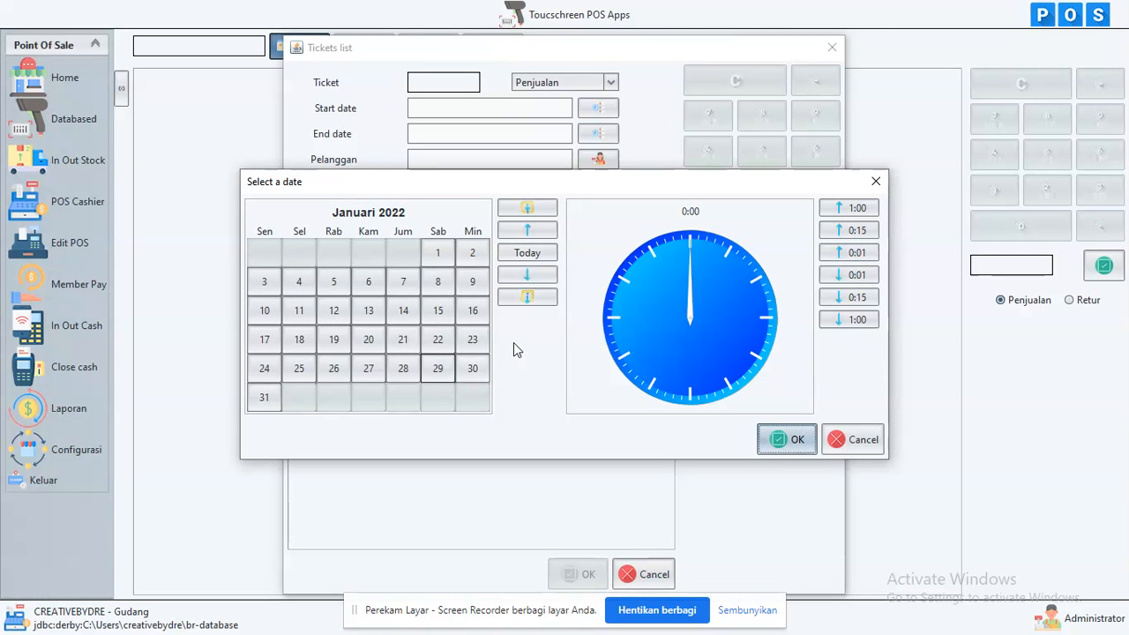
pyautogui.click(403, 369)
pyautogui.click(757, 445)
pyautogui.click(597, 134)
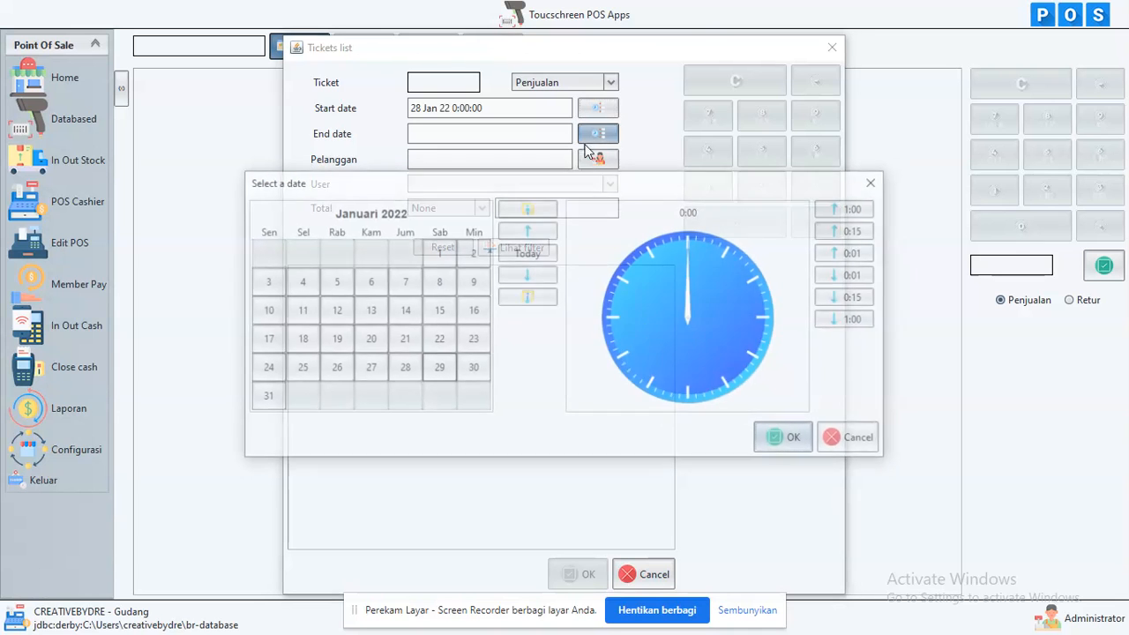
pyautogui.click(472, 369)
pyautogui.click(787, 439)
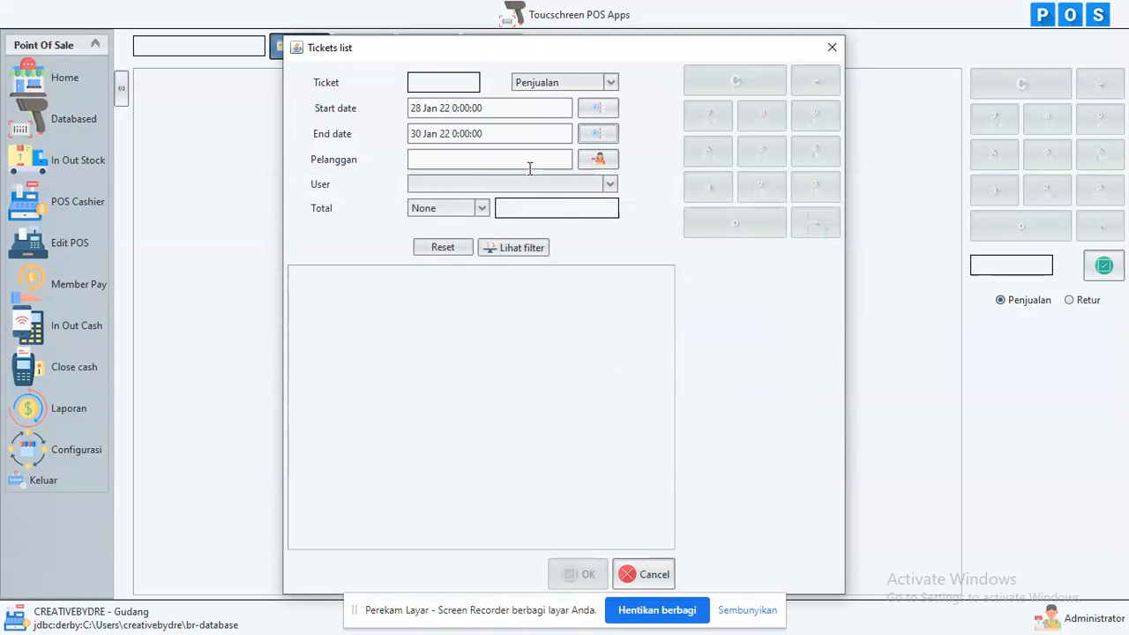
pyautogui.click(501, 247)
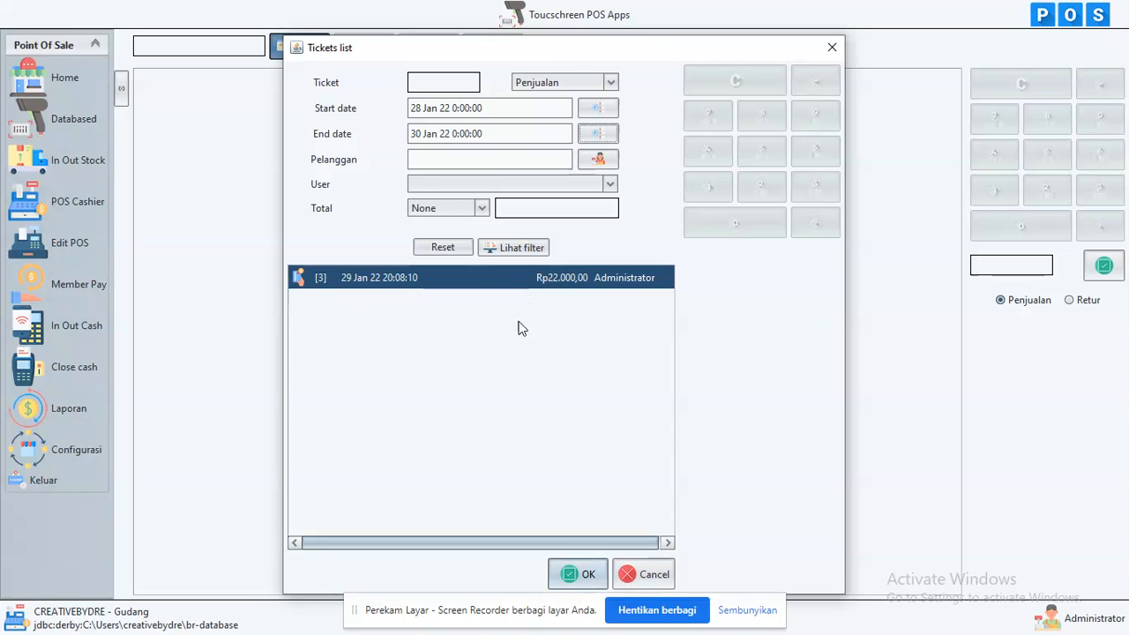
# Open the found sale for editing and add one Loreal to it
pyautogui.click(564, 573)
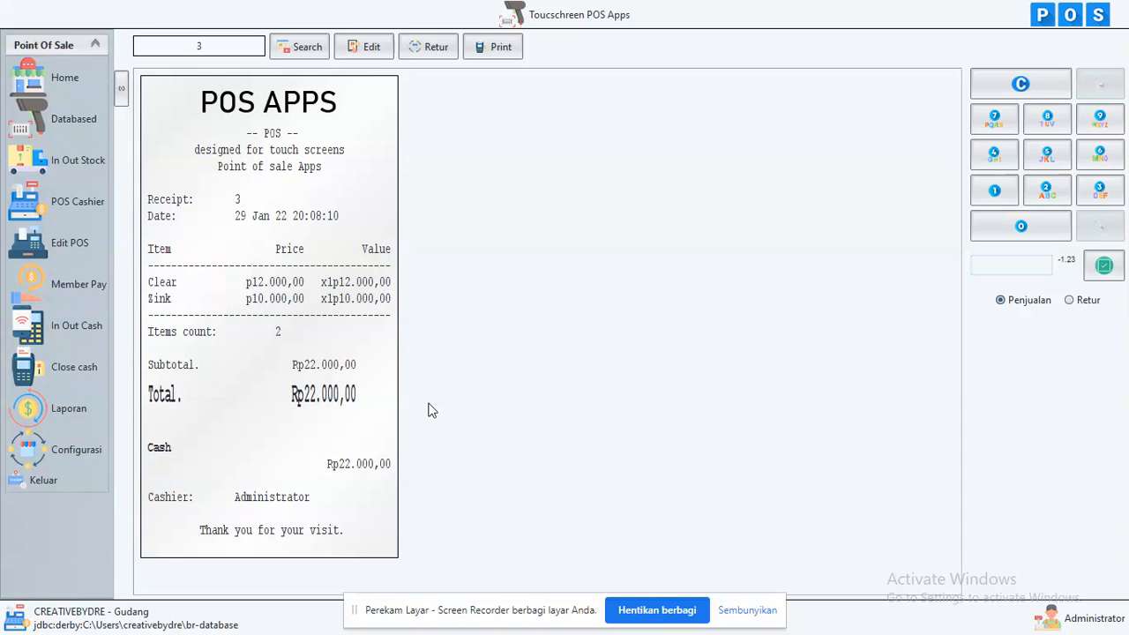
pyautogui.click(374, 49)
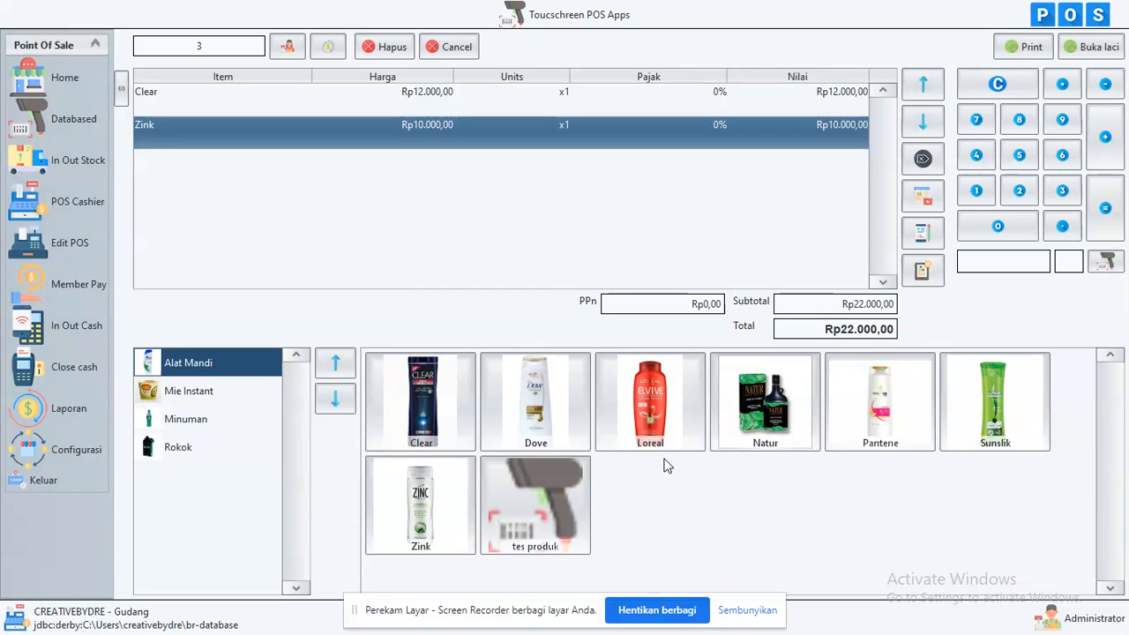
pyautogui.click(666, 459)
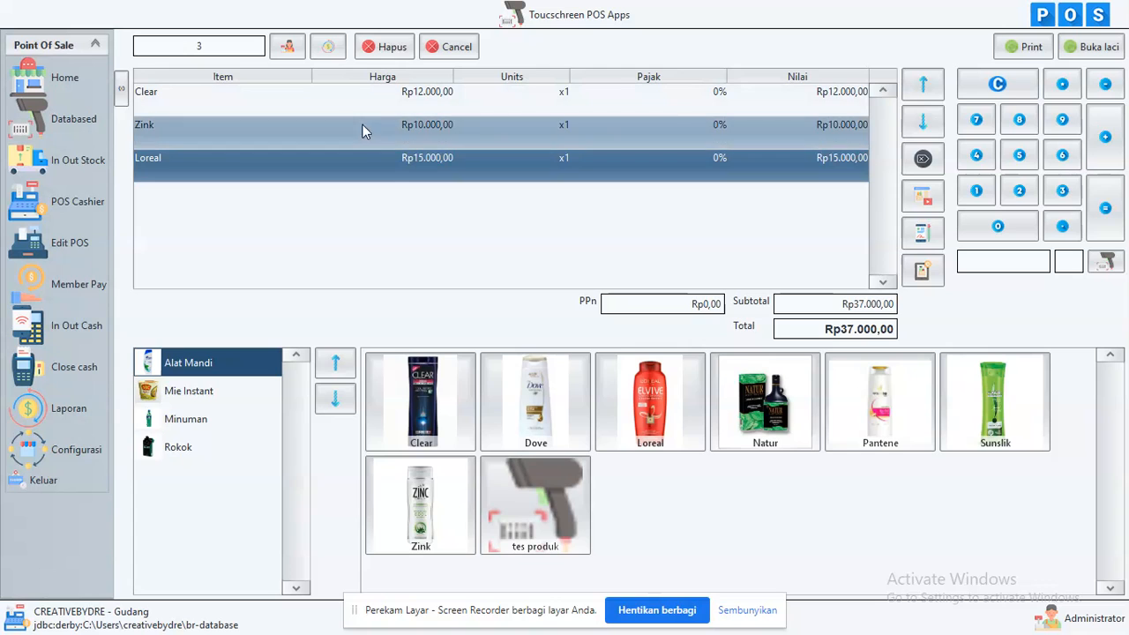
# Open the Member Pay screen and view its customer search form without choosing a customer
pyautogui.click(93, 293)
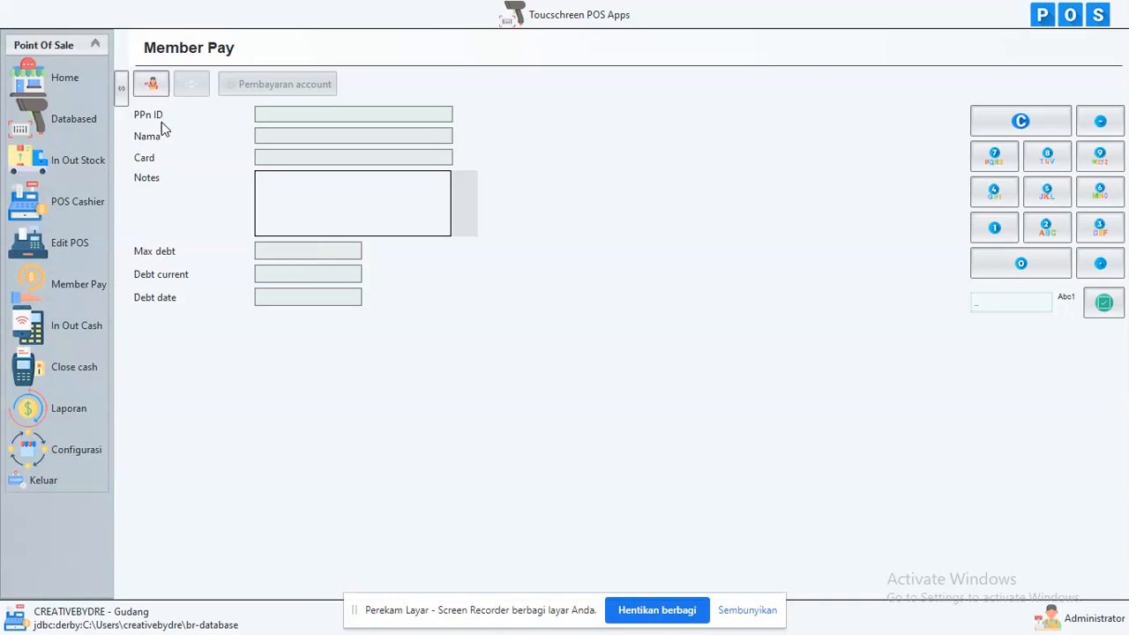
pyautogui.click(151, 84)
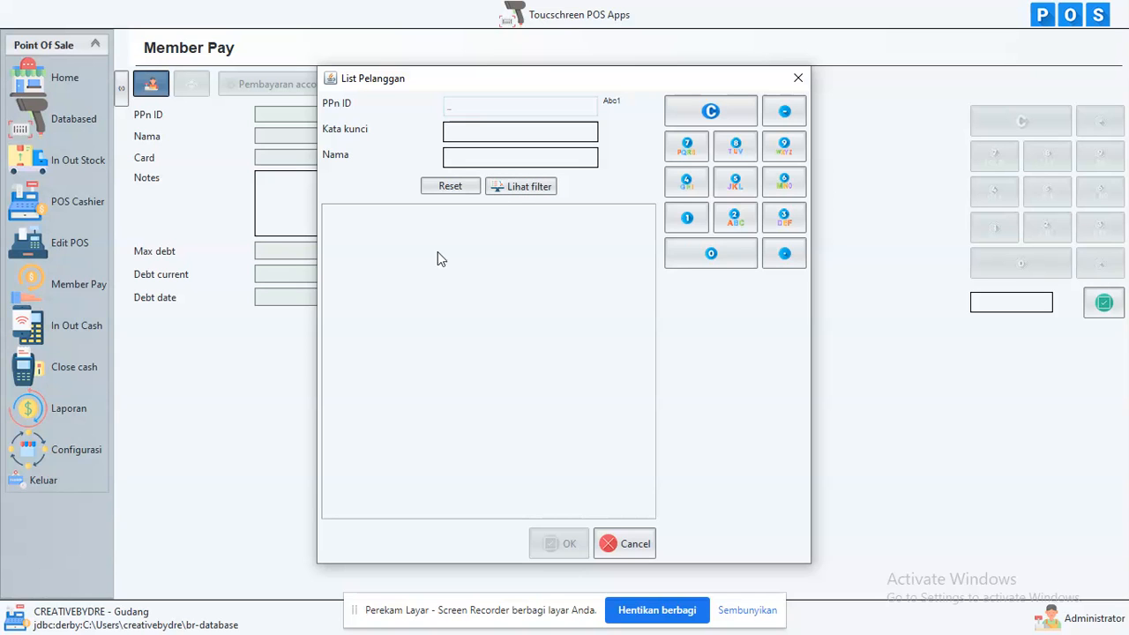
pyautogui.click(624, 543)
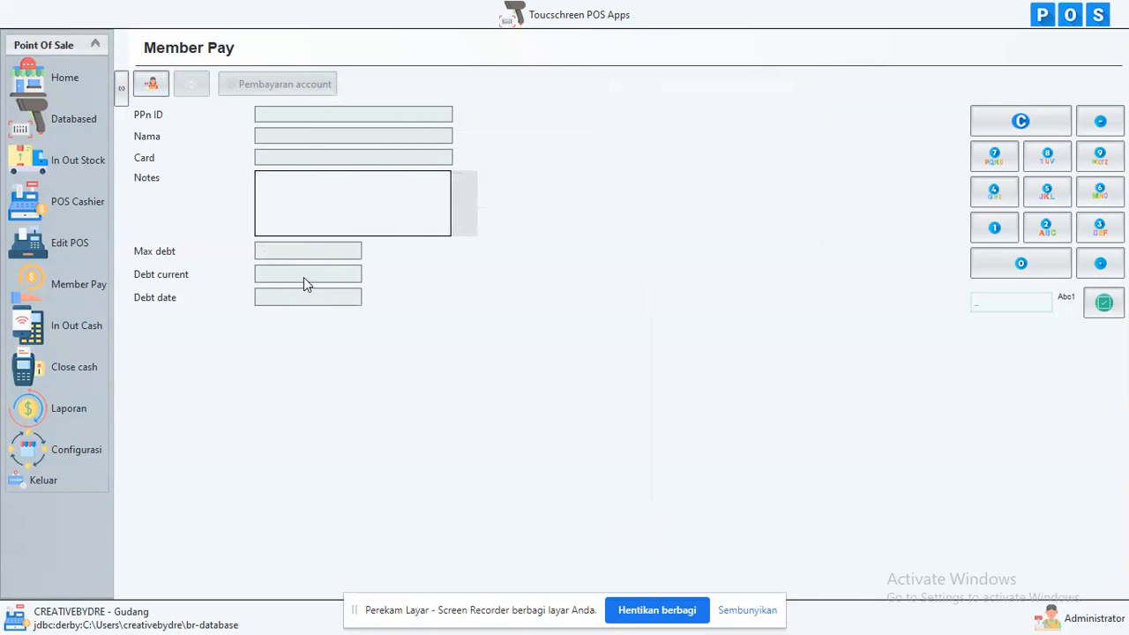
# Record an In Out Cash entry with the reason (keluar) Cash and a total of Rp10.000, and save it
pyautogui.click(77, 328)
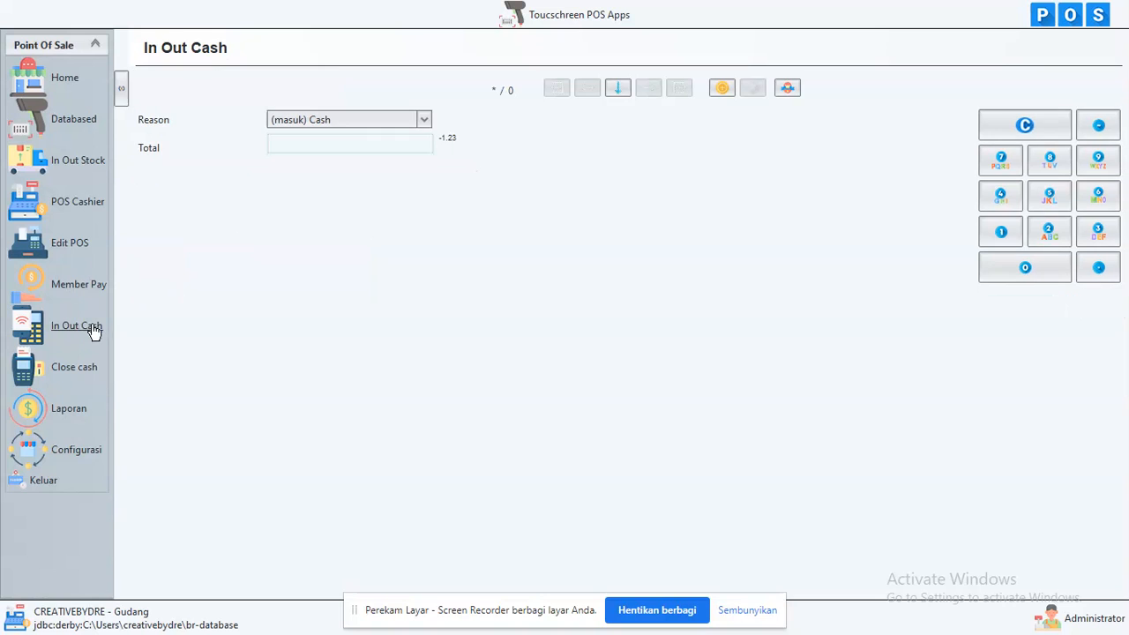
pyautogui.click(422, 120)
pyautogui.click(388, 155)
pyautogui.click(786, 88)
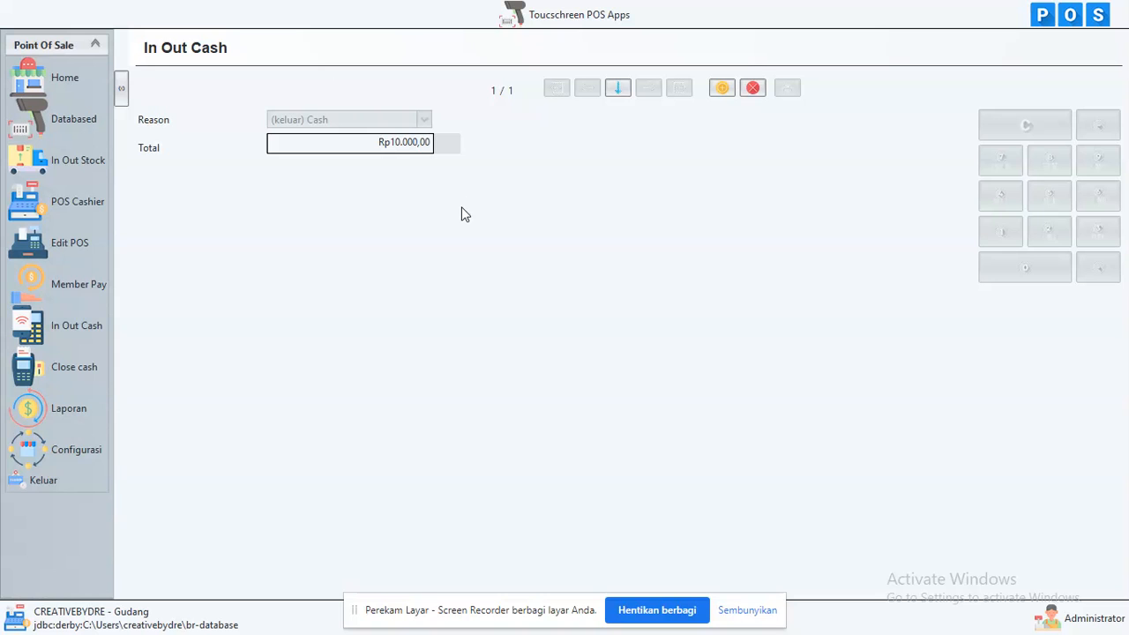
# Open the Close cash screen and examine the Cash and (keluar) Cash totals against the overall cash balance
pyautogui.click(76, 363)
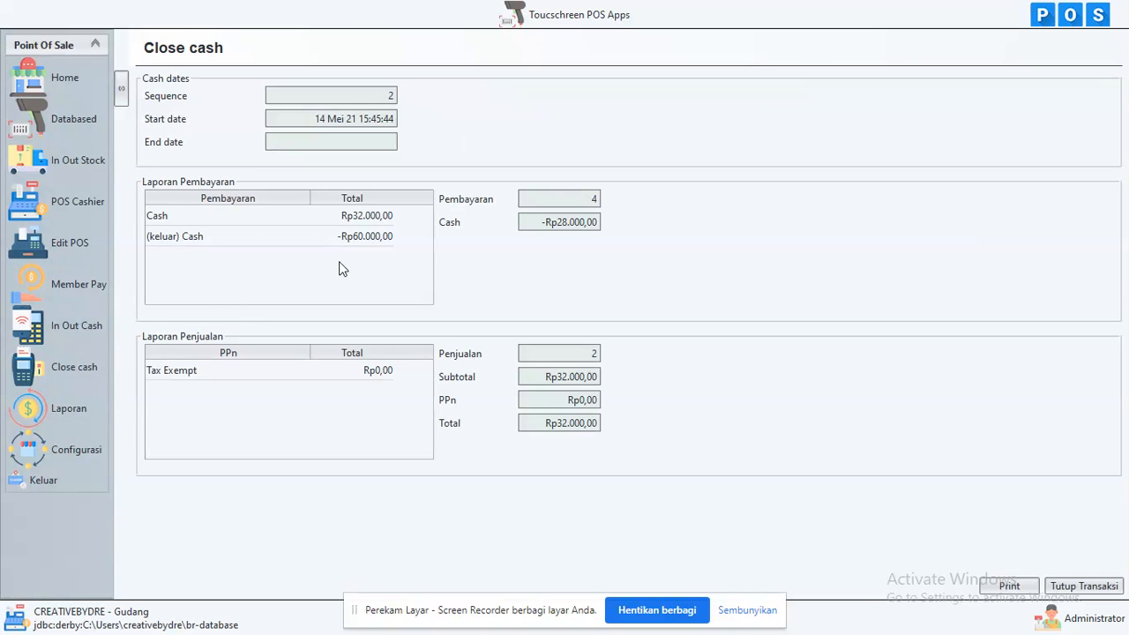
pyautogui.click(277, 236)
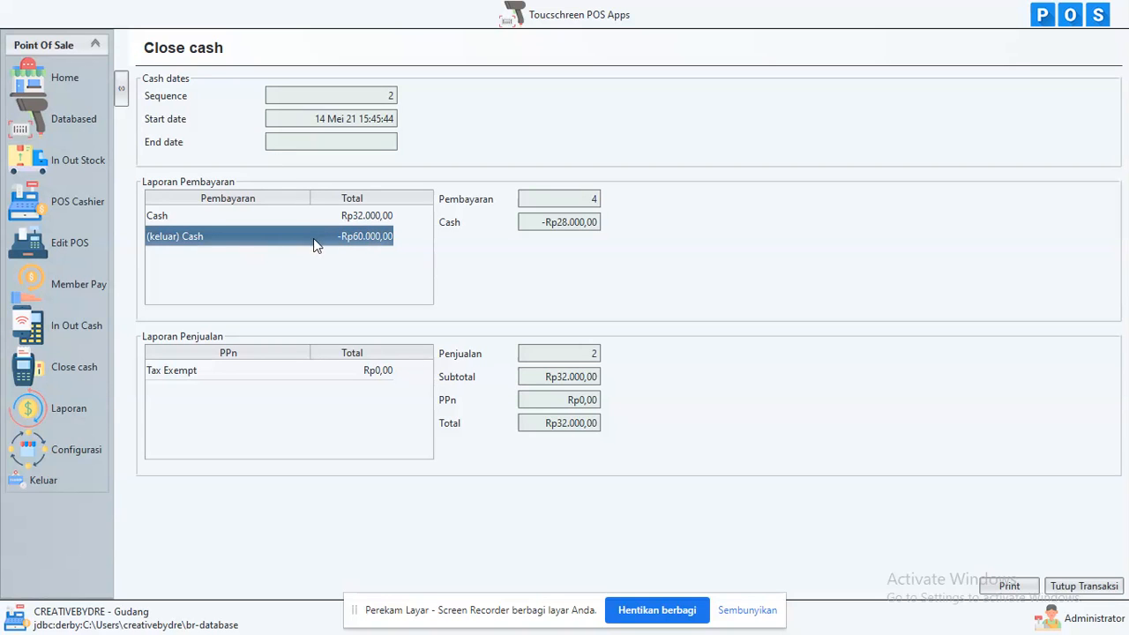
pyautogui.moveTo(316, 235)
pyautogui.mouseDown()
pyautogui.moveTo(314, 220)
pyautogui.moveTo(307, 242)
pyautogui.mouseUp()
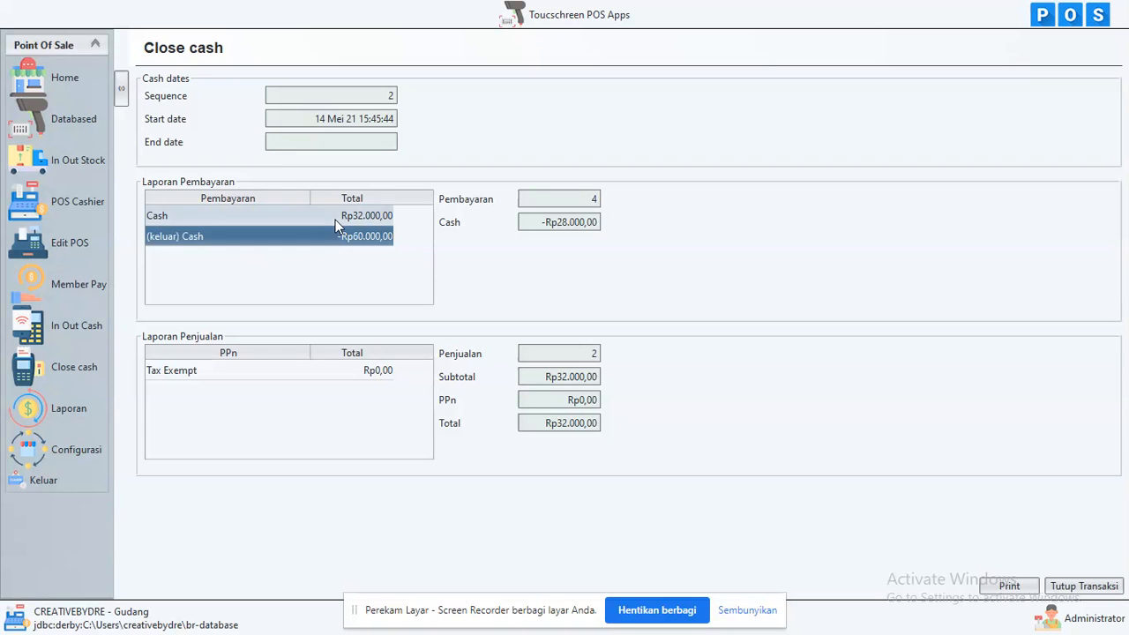
pyautogui.click(335, 220)
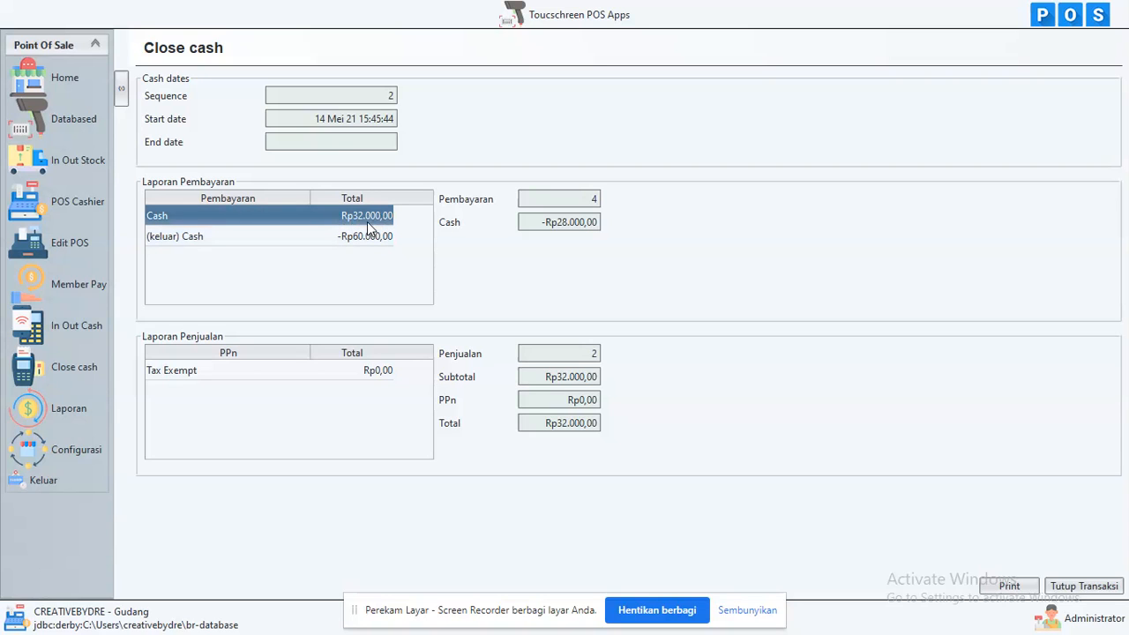
pyautogui.moveTo(367, 222); pyautogui.dragTo(323, 252)
pyautogui.click(345, 238)
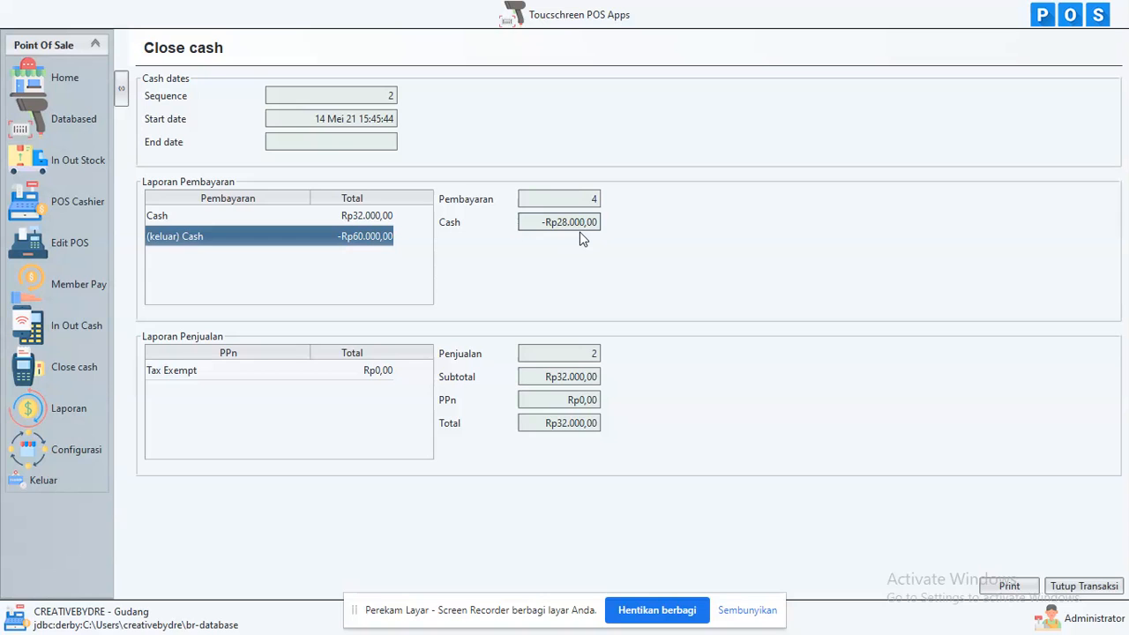
pyautogui.click(357, 215)
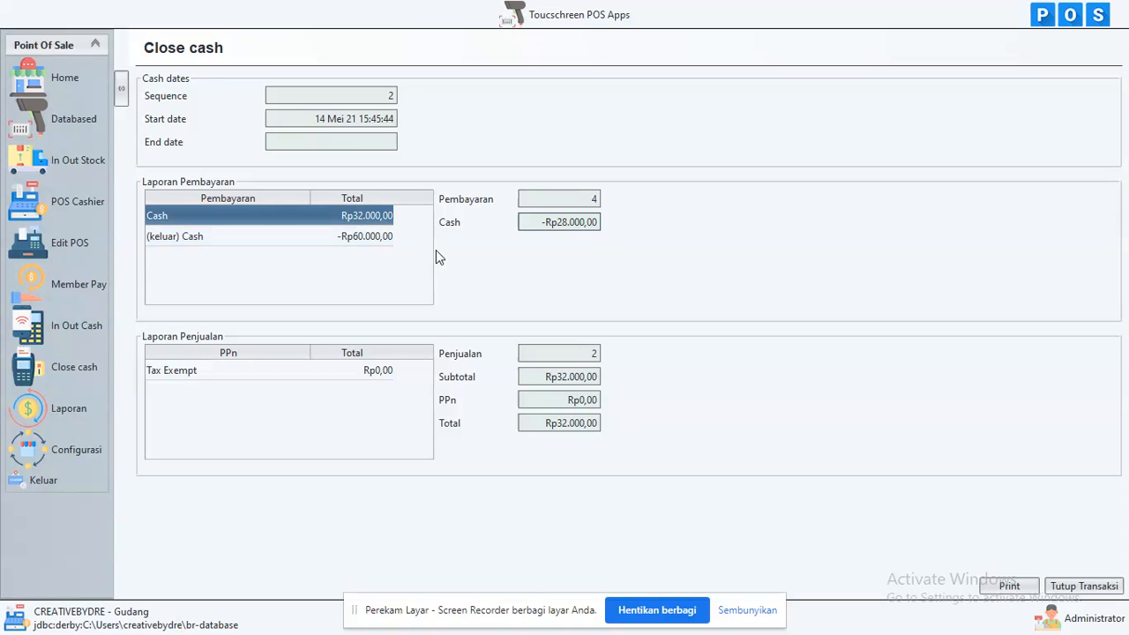
pyautogui.click(369, 235)
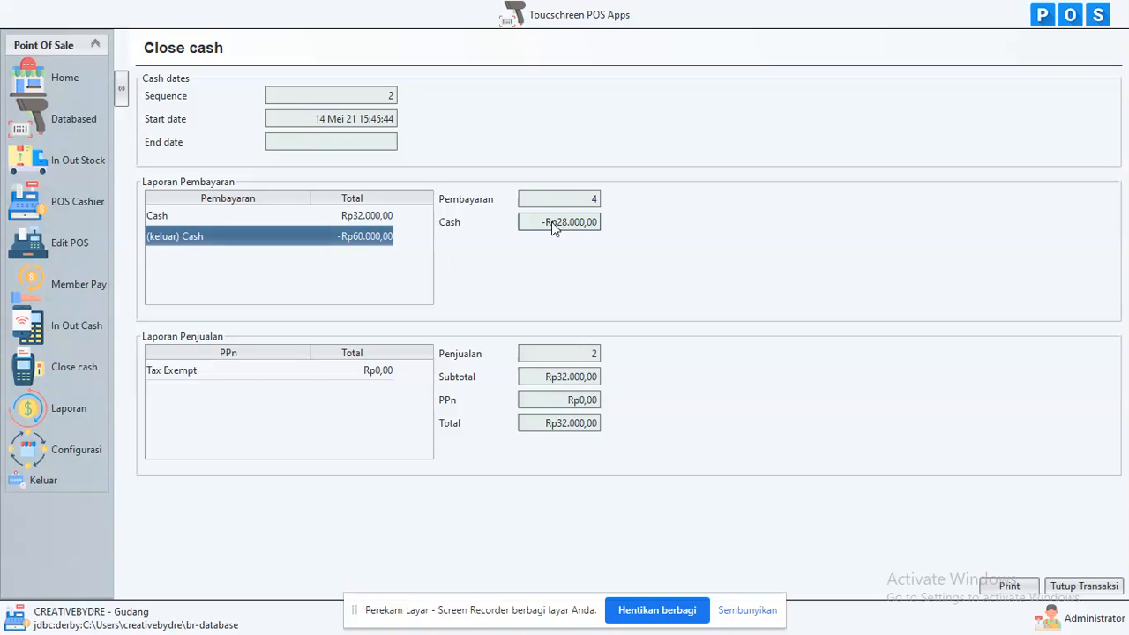
pyautogui.click(362, 216)
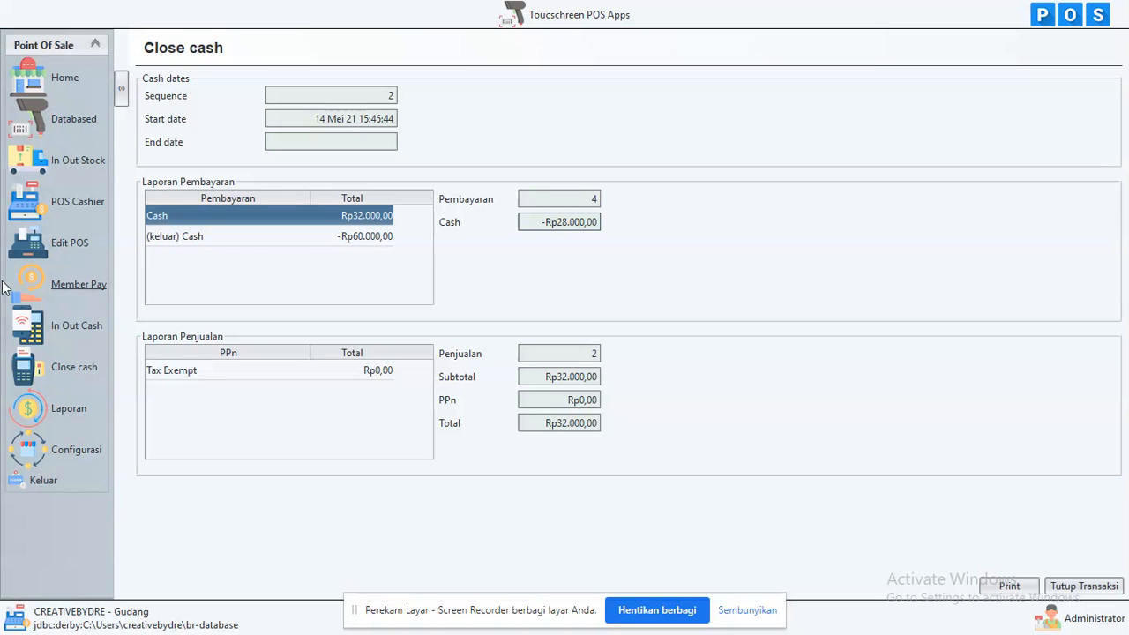
# View the reports available under Laporan, and revisit the Close cash and In Out Cash screens
pyautogui.click(69, 408)
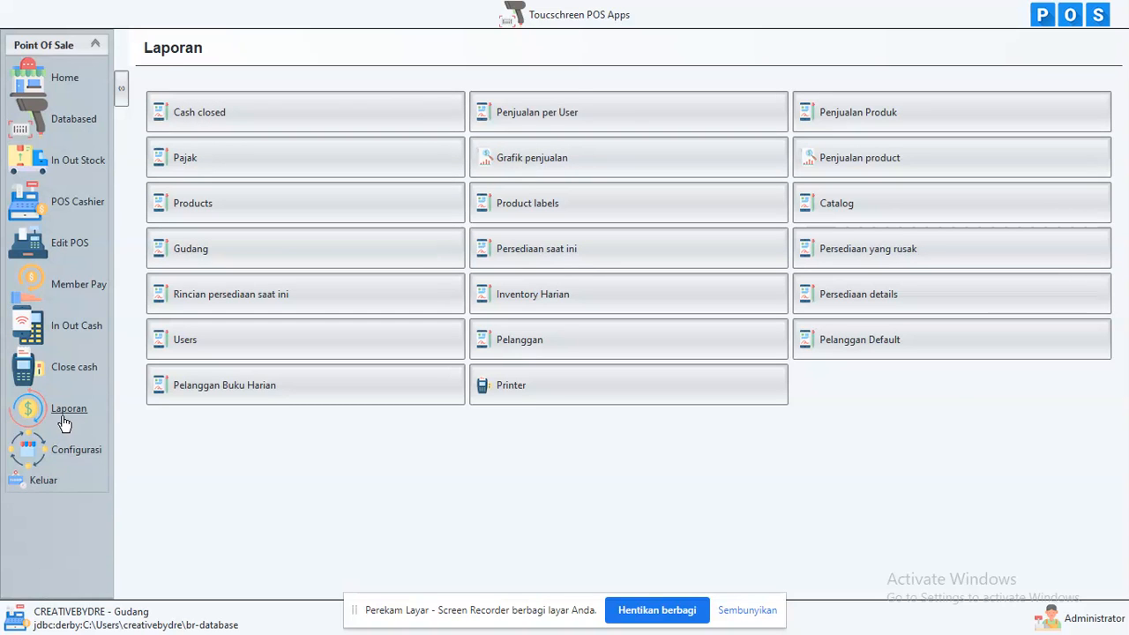
pyautogui.click(78, 380)
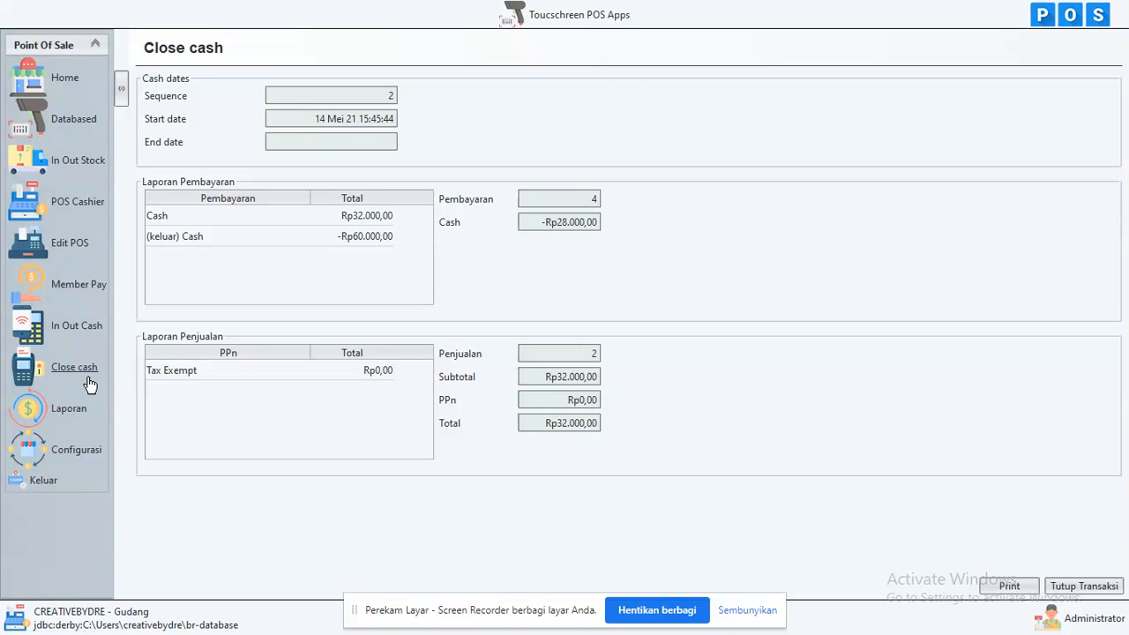
pyautogui.click(85, 339)
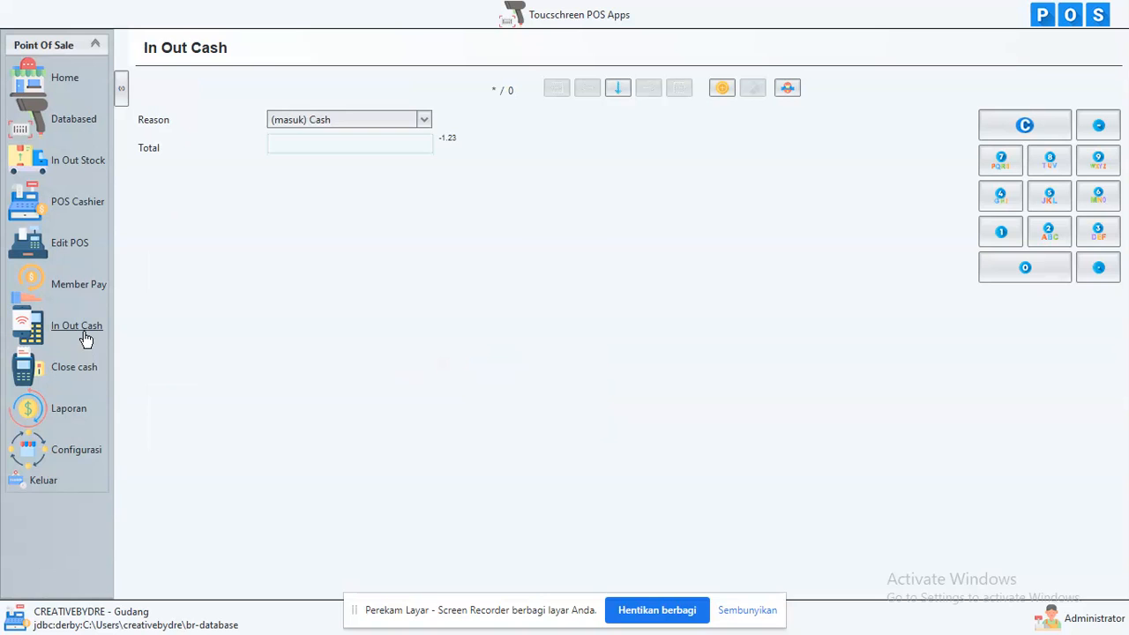
# Revisit the Member Pay, Edit POS, POS Cashier, In Out Stock and Databased screens, viewing the cashier's Mie Instant and Alat Mandi categories
pyautogui.click(71, 297)
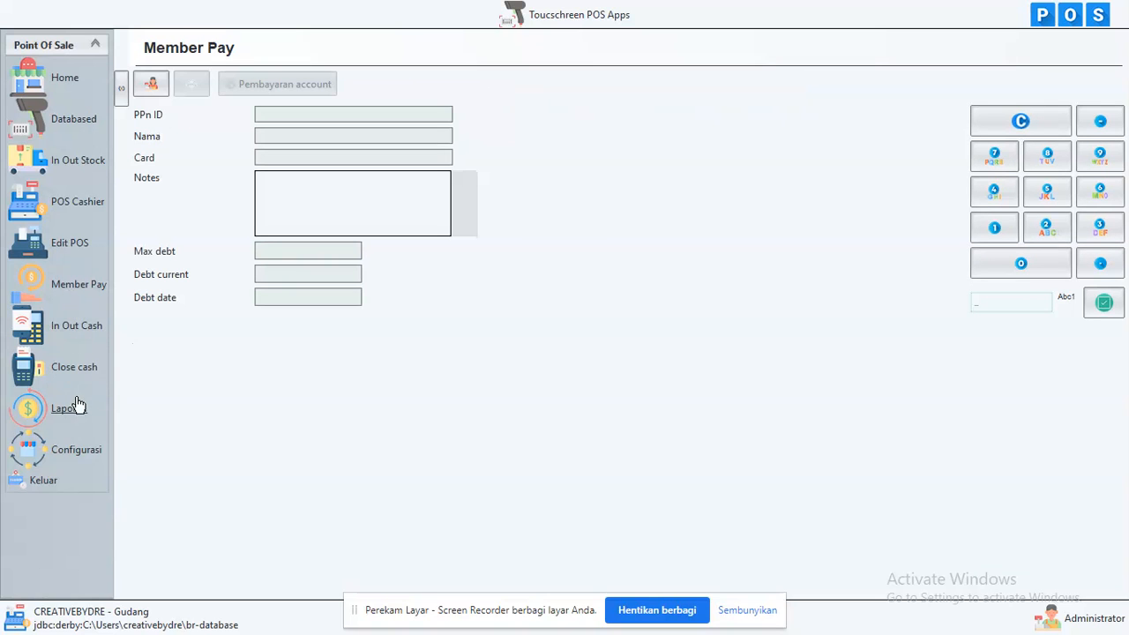
pyautogui.click(73, 252)
pyautogui.click(66, 217)
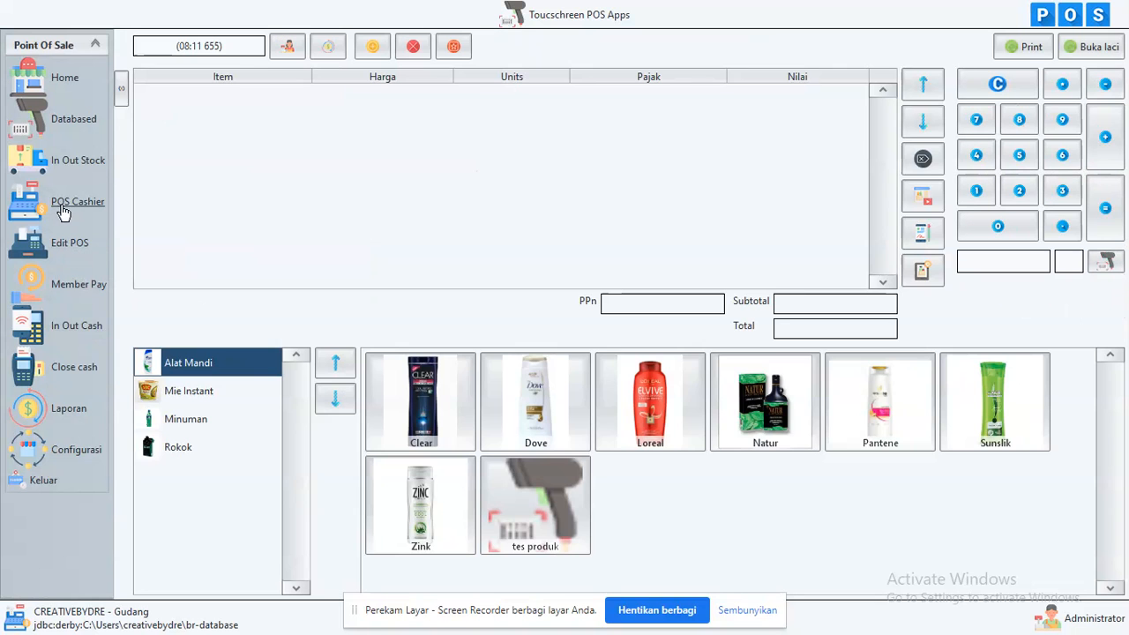
pyautogui.click(221, 392)
pyautogui.click(231, 375)
pyautogui.click(86, 168)
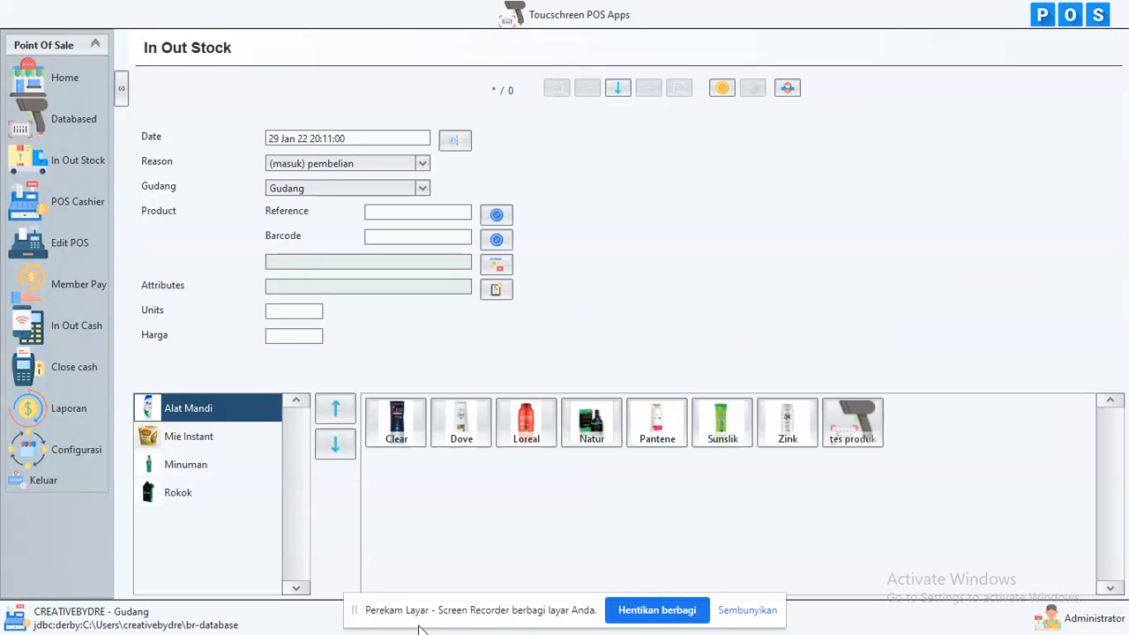
pyautogui.click(62, 121)
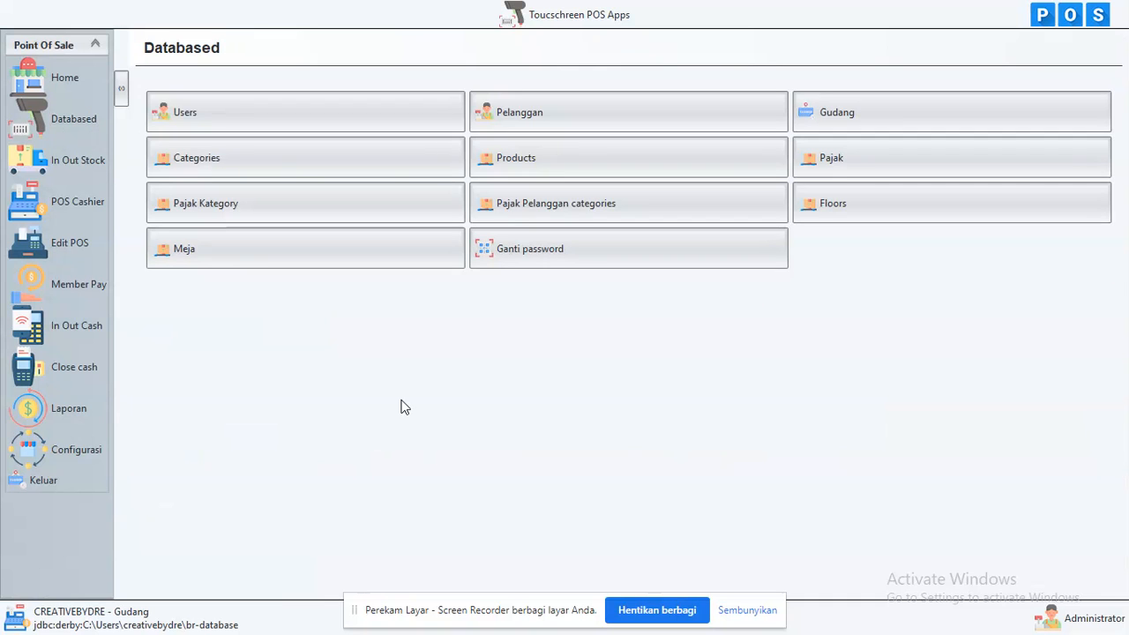
# Return to the Home overview and log out of the Administrator session to the user selection screen
pyautogui.click(68, 80)
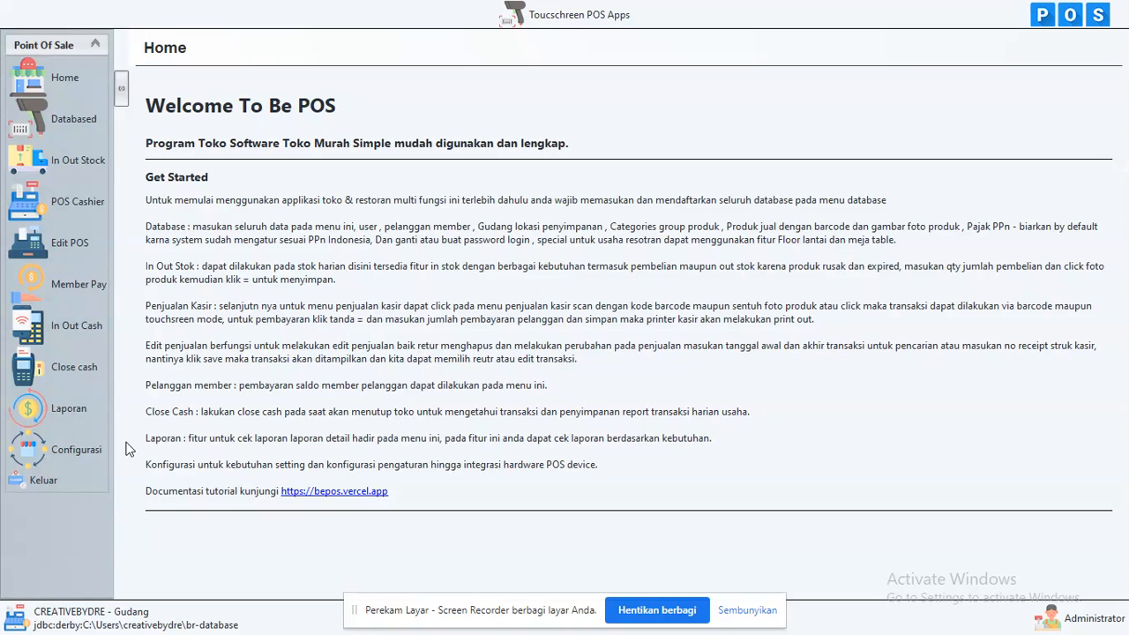
pyautogui.click(43, 481)
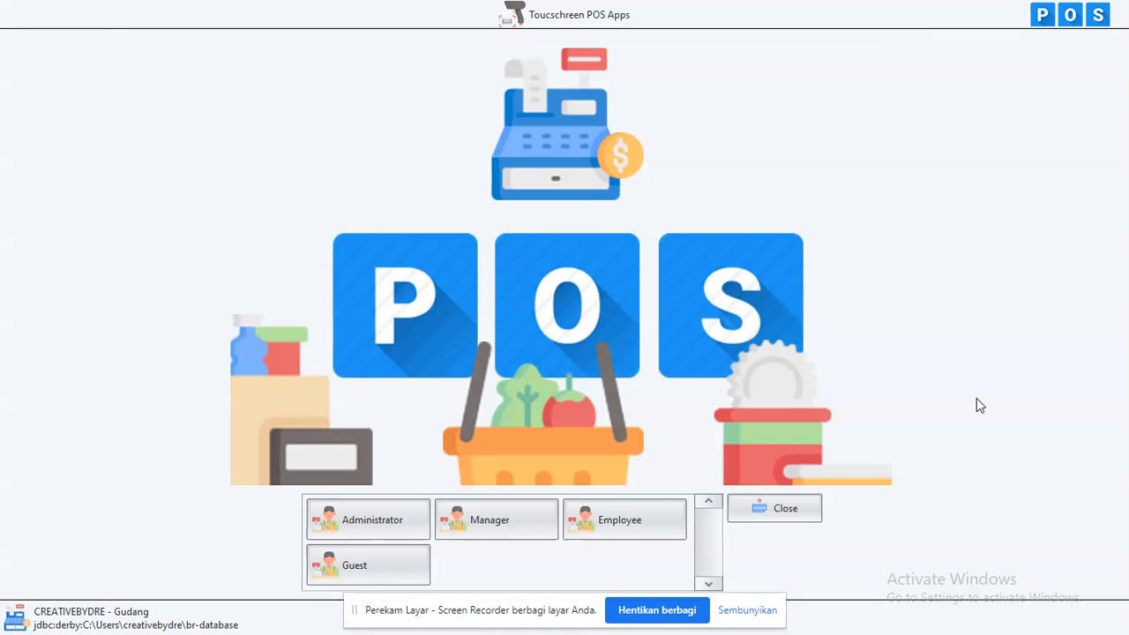